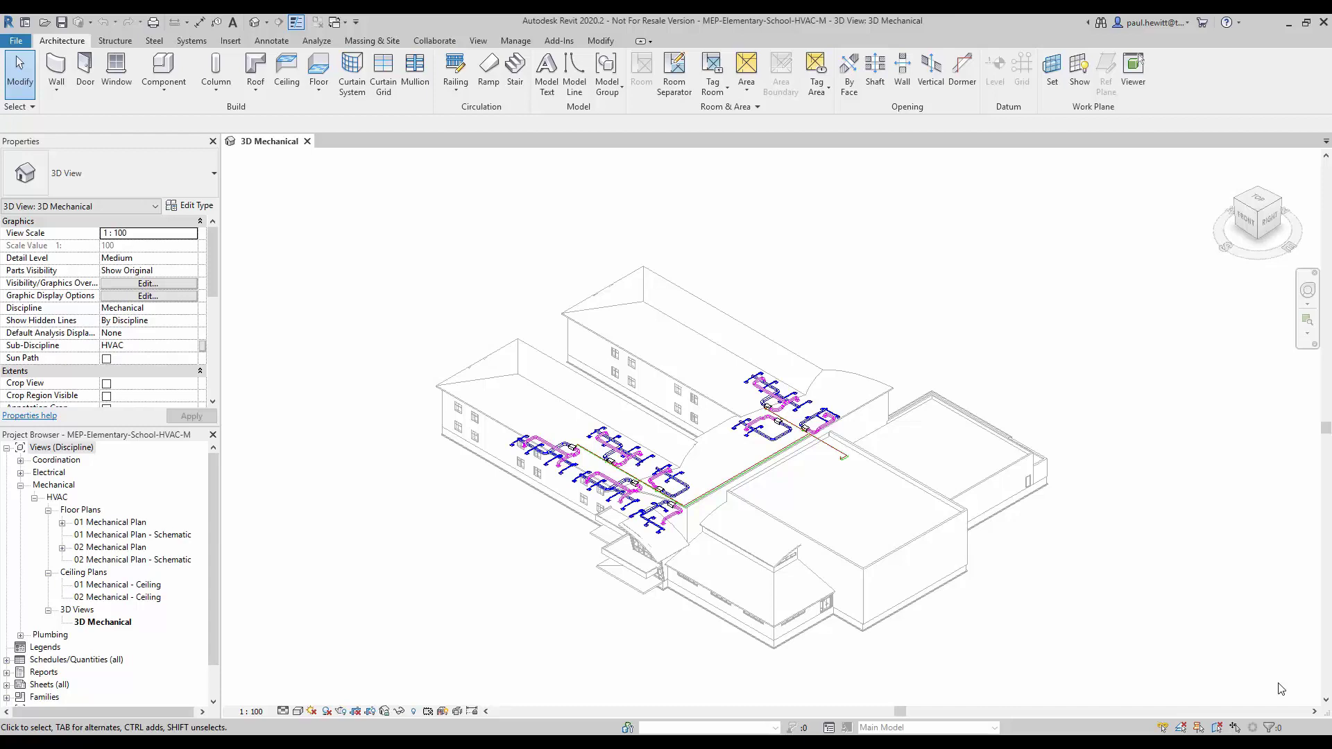
Step: Open the 01 Mechanical Plan floor plan at the corridor without HVAC equipment near the staircase
double_click(119, 524)
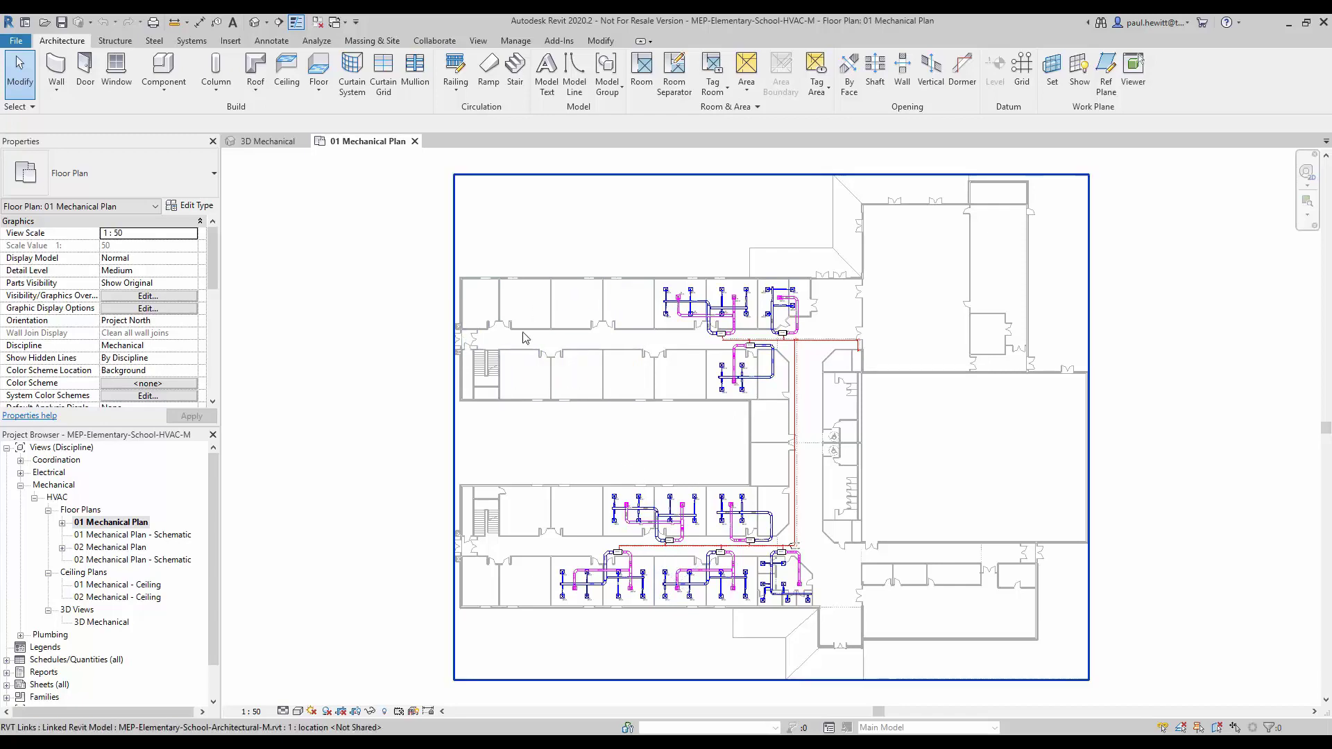
scroll(527, 340, "up", 1)
scroll(527, 340, "up", 2)
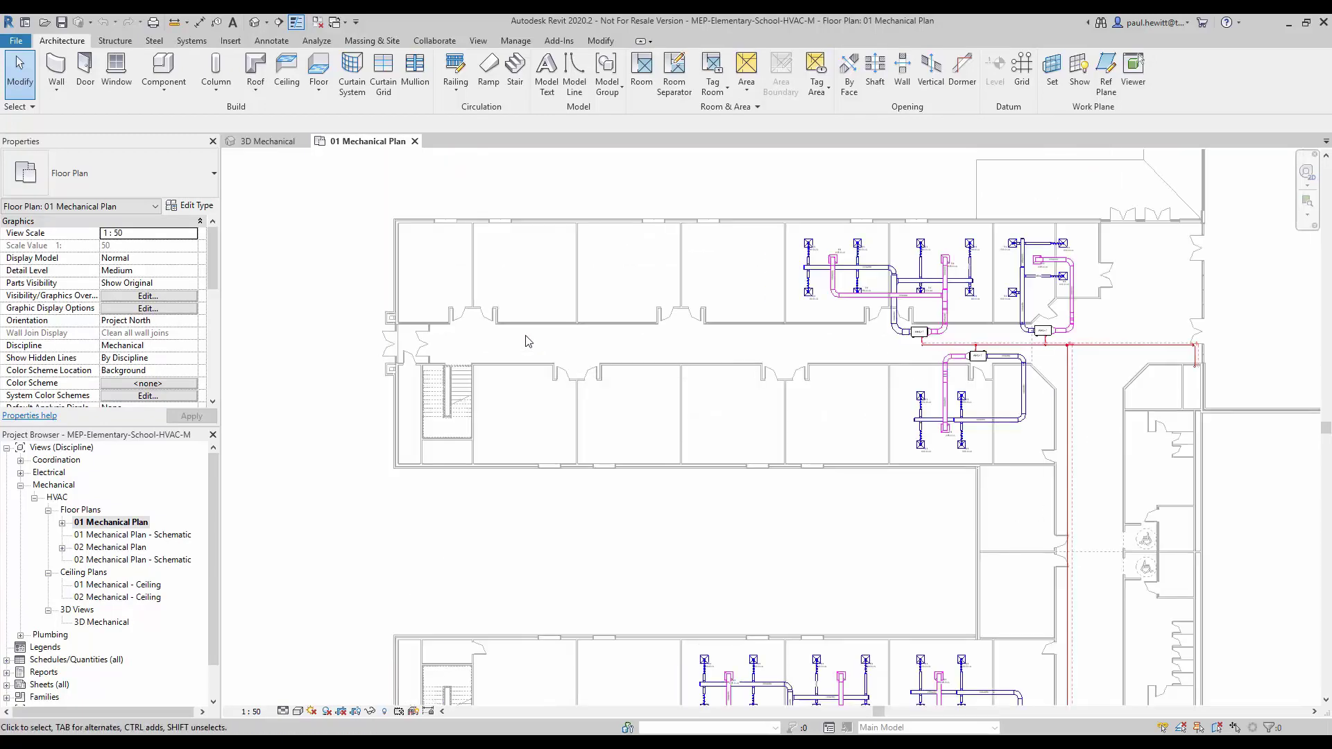
scroll(526, 340, "up", 2)
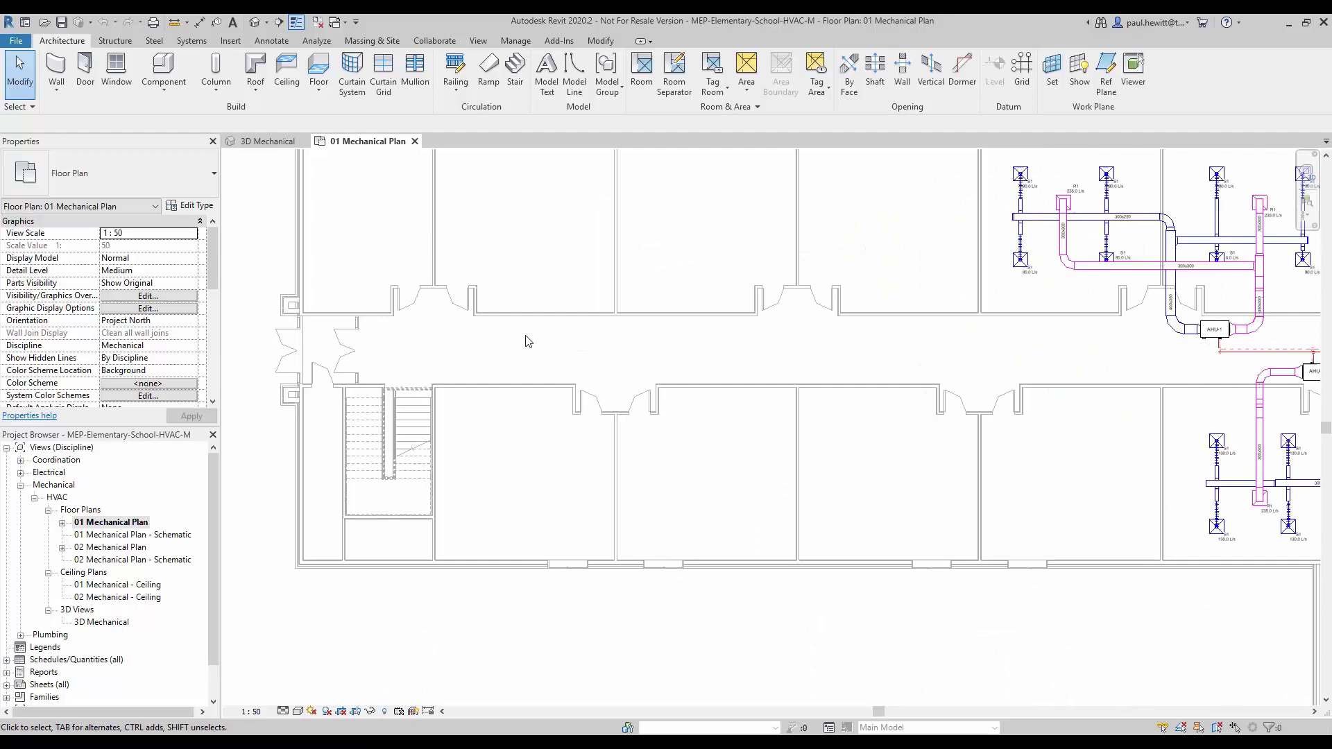
scroll(526, 340, "up", 2)
middle_click_drag(527, 340, 637, 438)
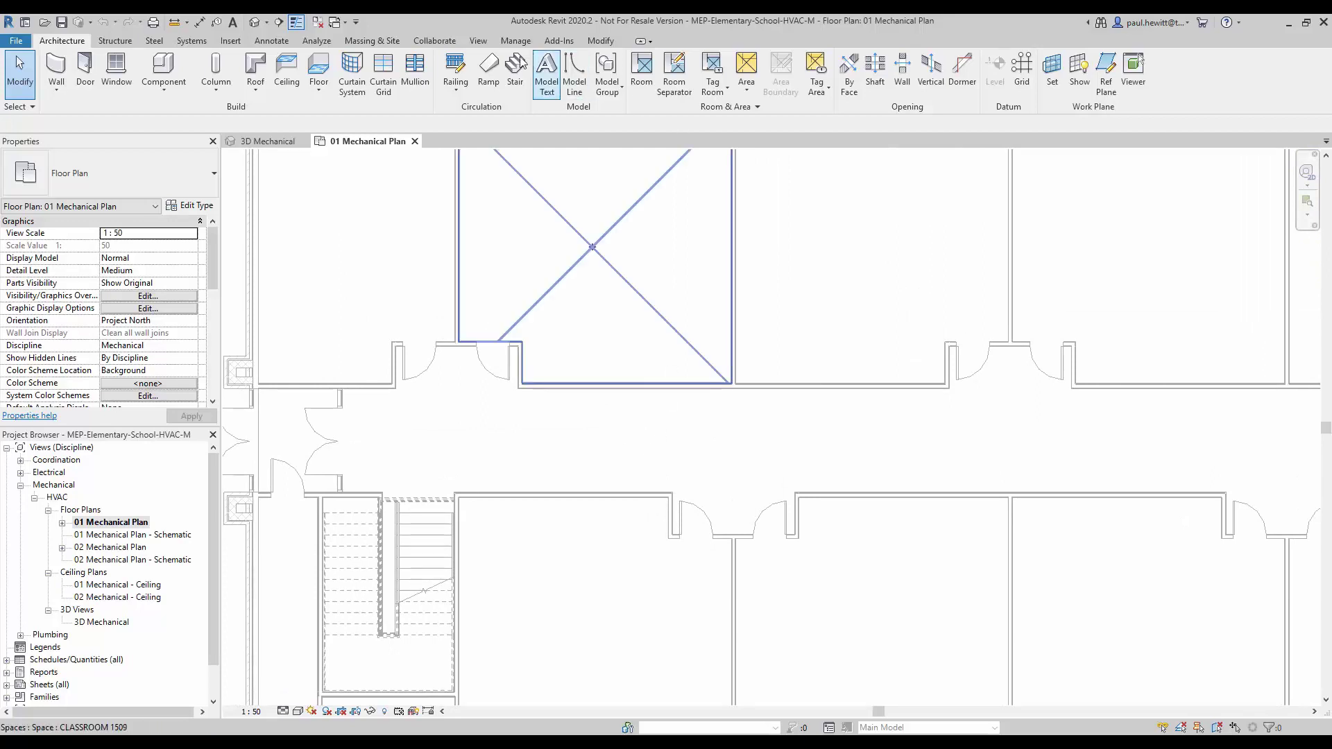
Step: Start placing mechanical equipment of type M_Indoor AHU - Horizontal - Chilled Water Coil, Unit Size 24, with an offset from host of 2850
left_click(200, 44)
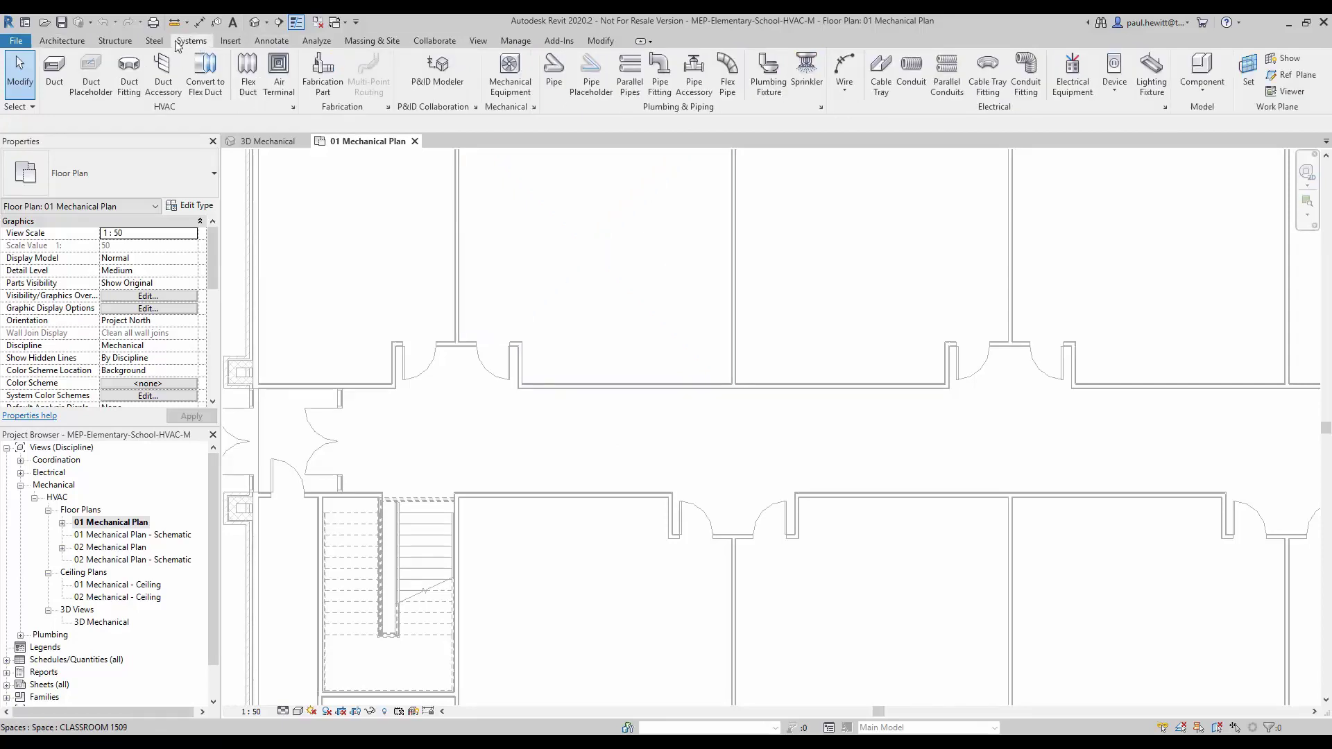
left_click(514, 76)
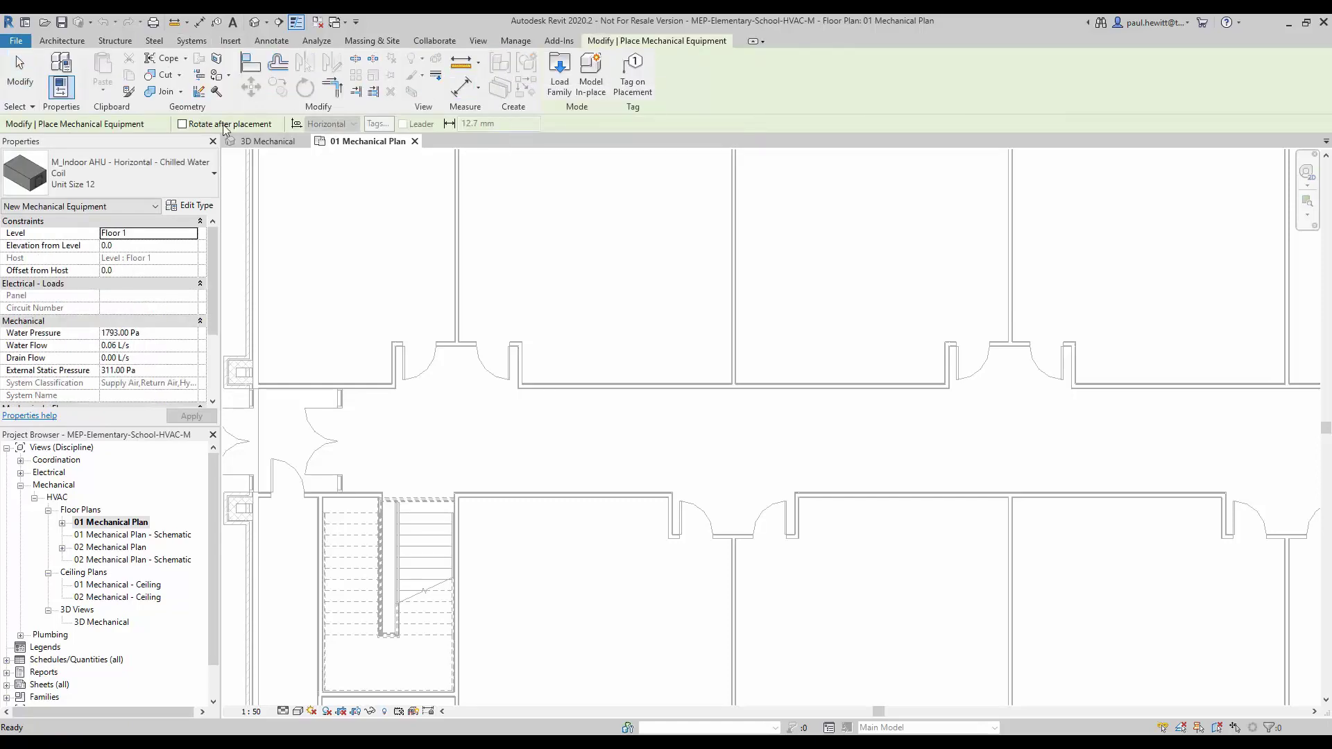
left_click(214, 179)
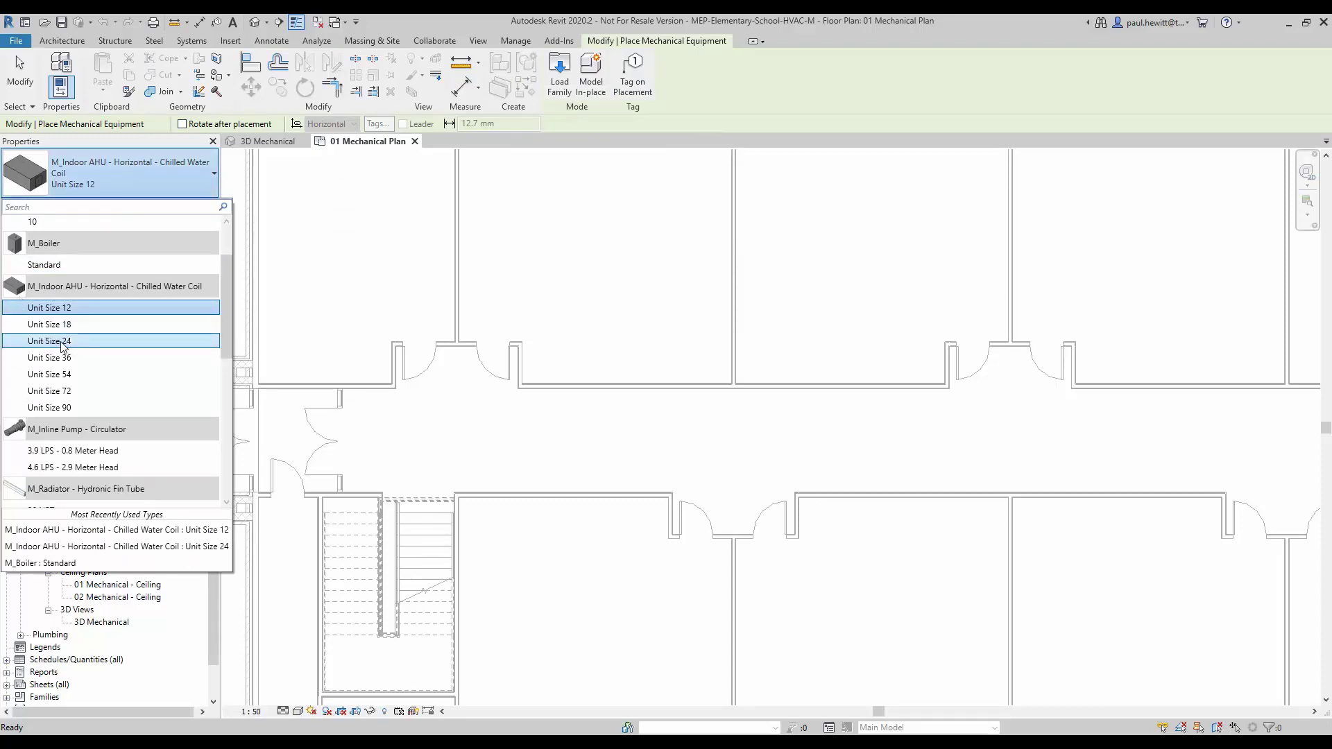
mouse_move(79, 347)
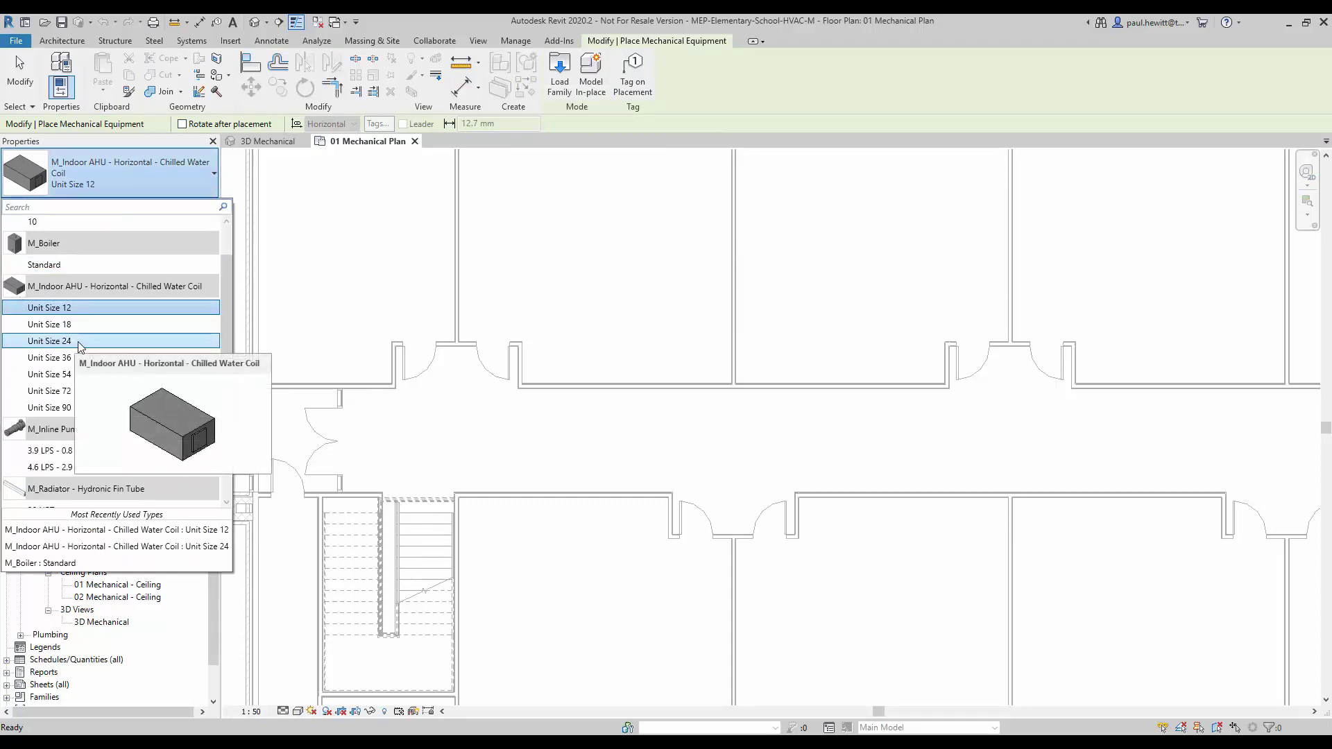
left_click(79, 340)
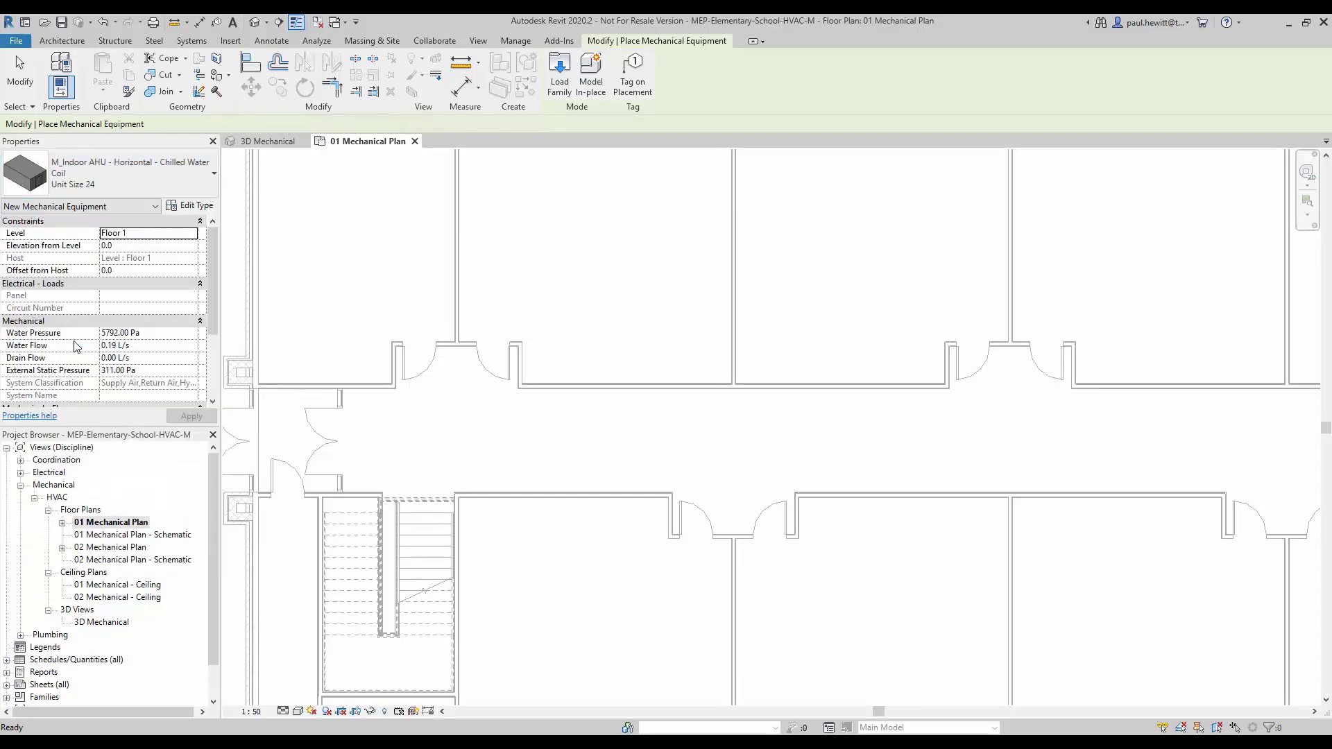
left_click(119, 272)
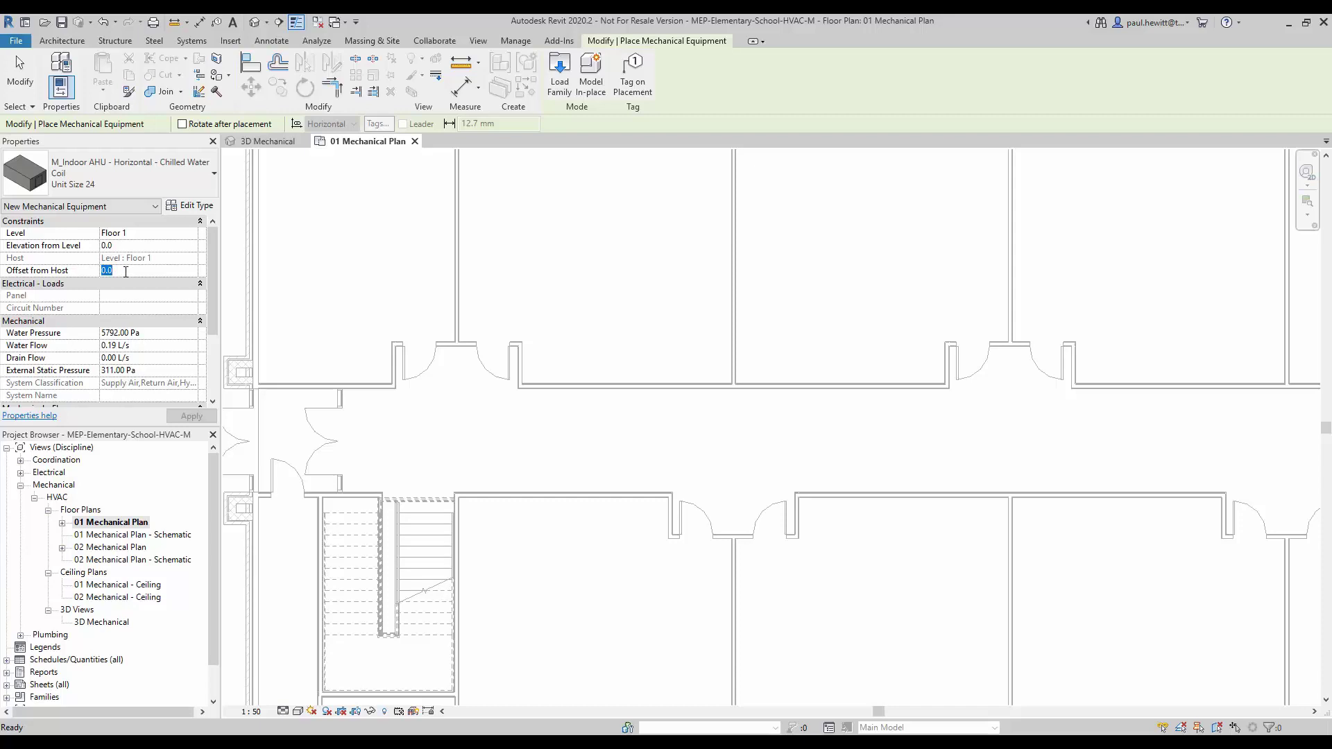
type("2850")
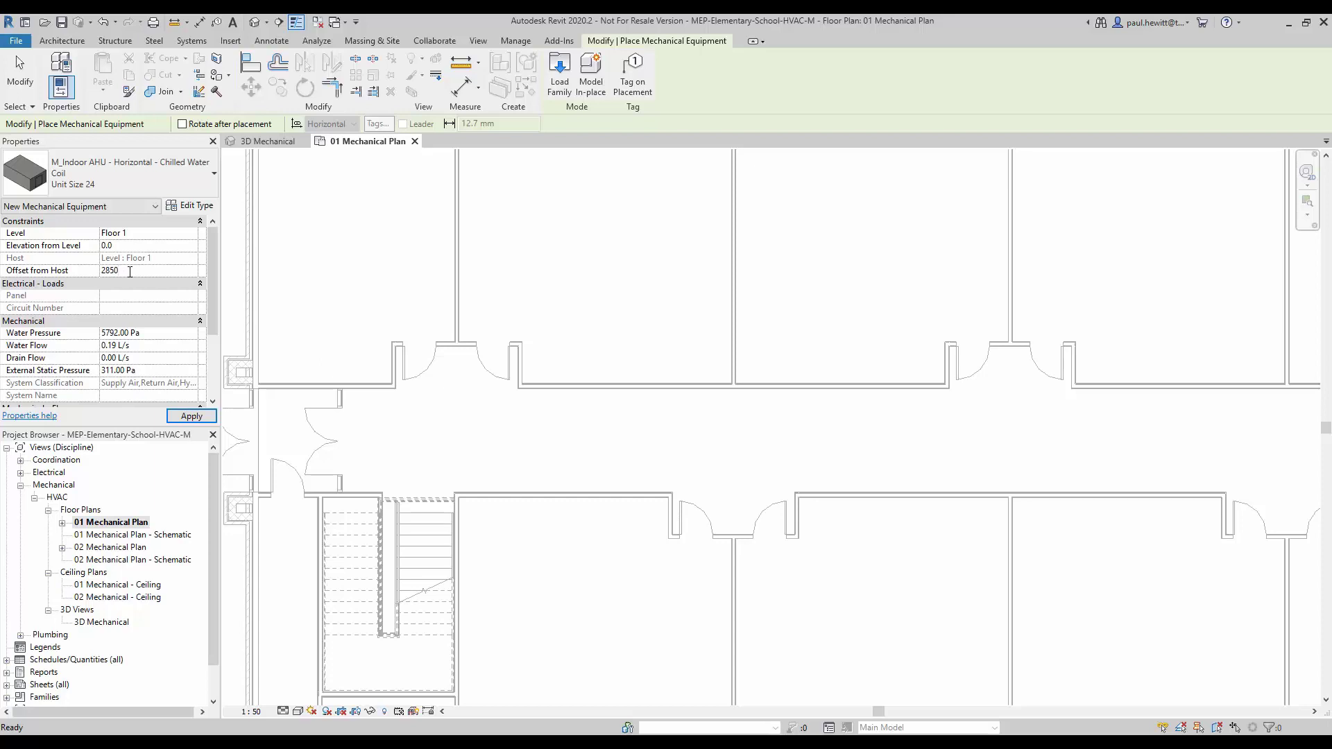
left_click(191, 417)
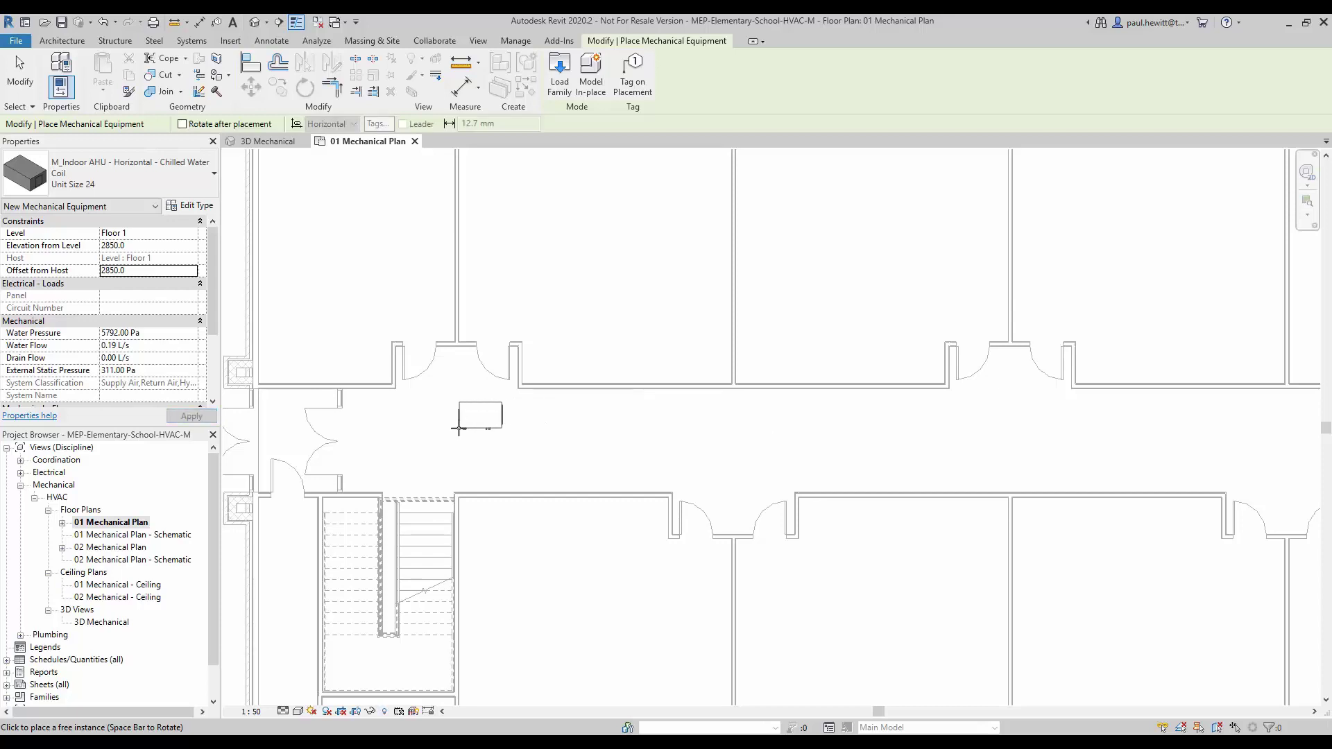
Step: Place one air handling unit by the upper corridor wall and a second one, rotated 180 degrees, near the lower wall
left_click(517, 442)
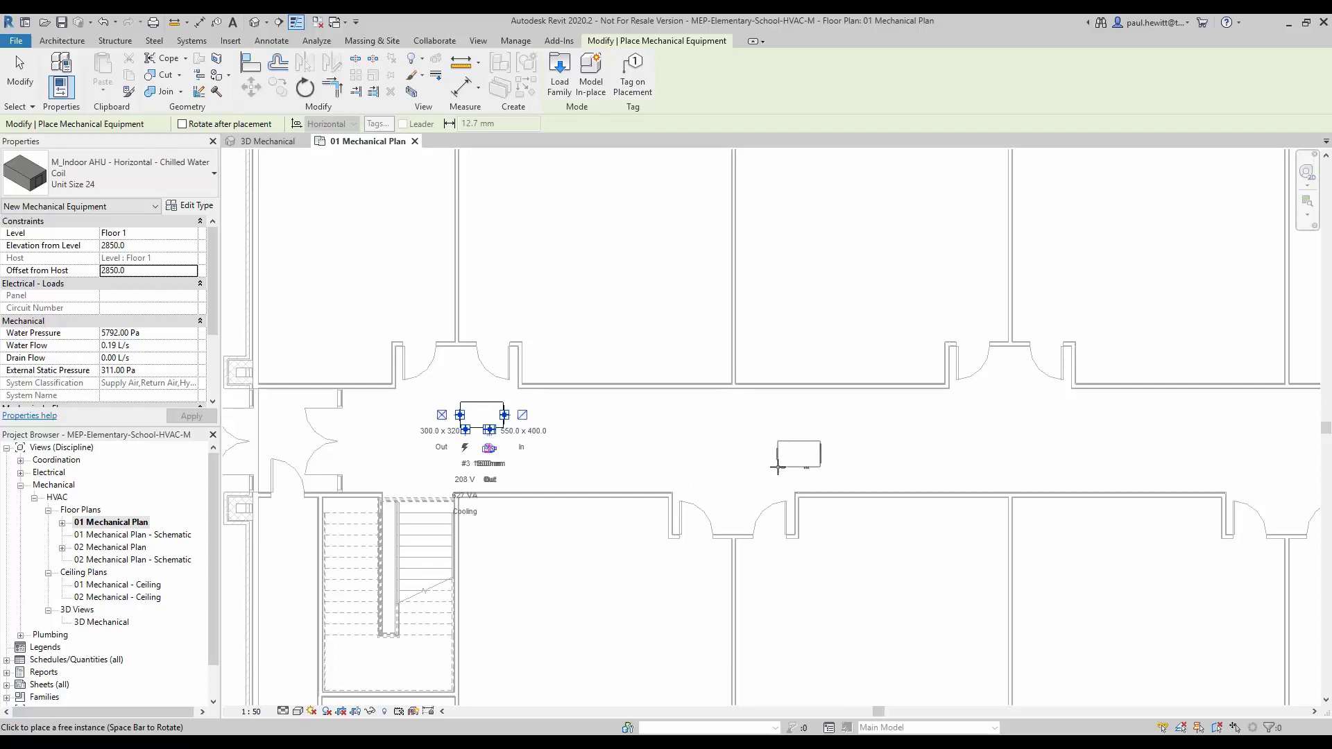
key("space")
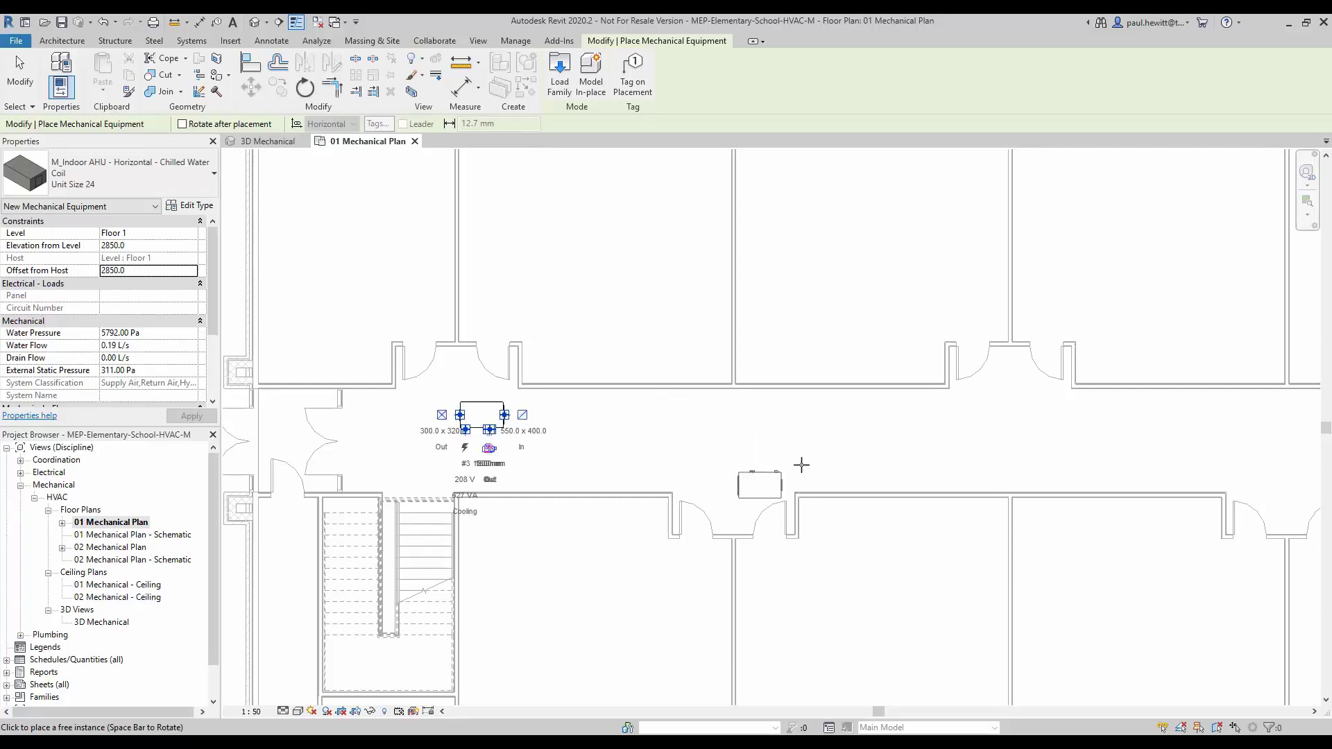
key("space")
left_click(802, 449)
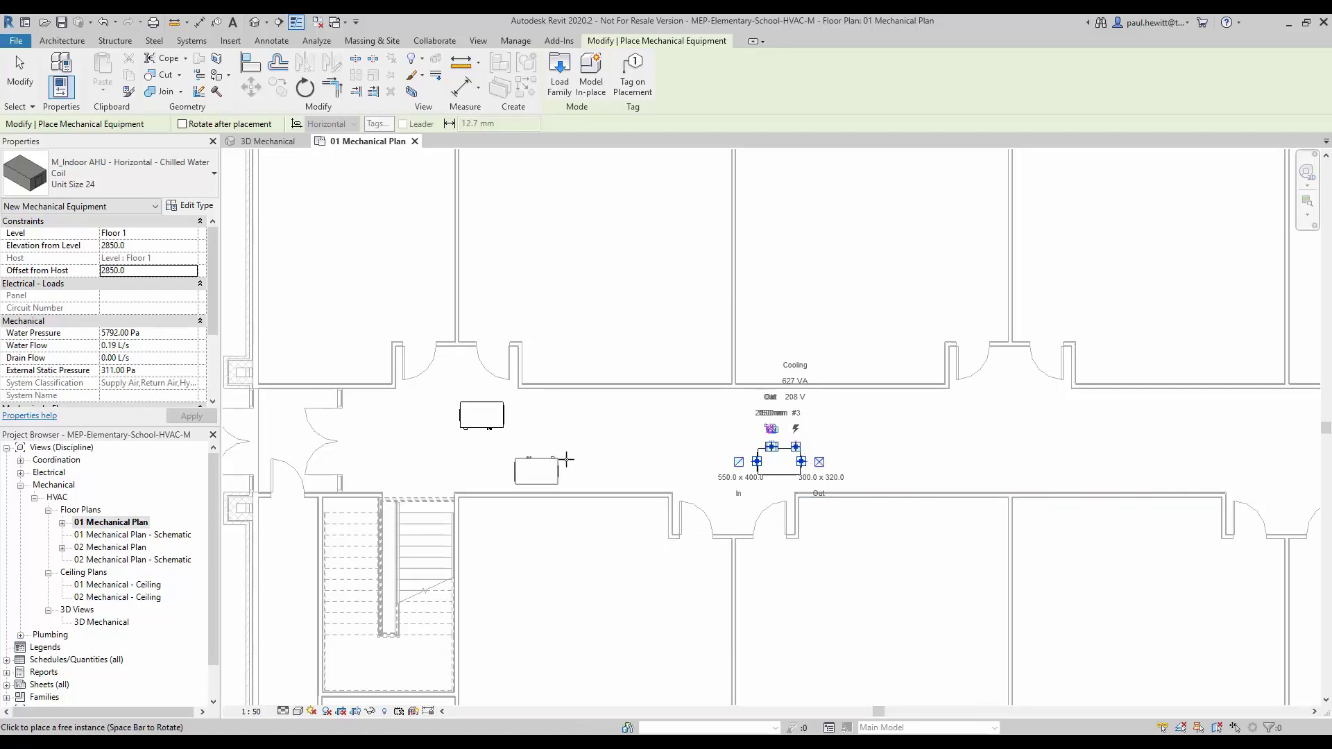
key("Escape")
key("Escape")
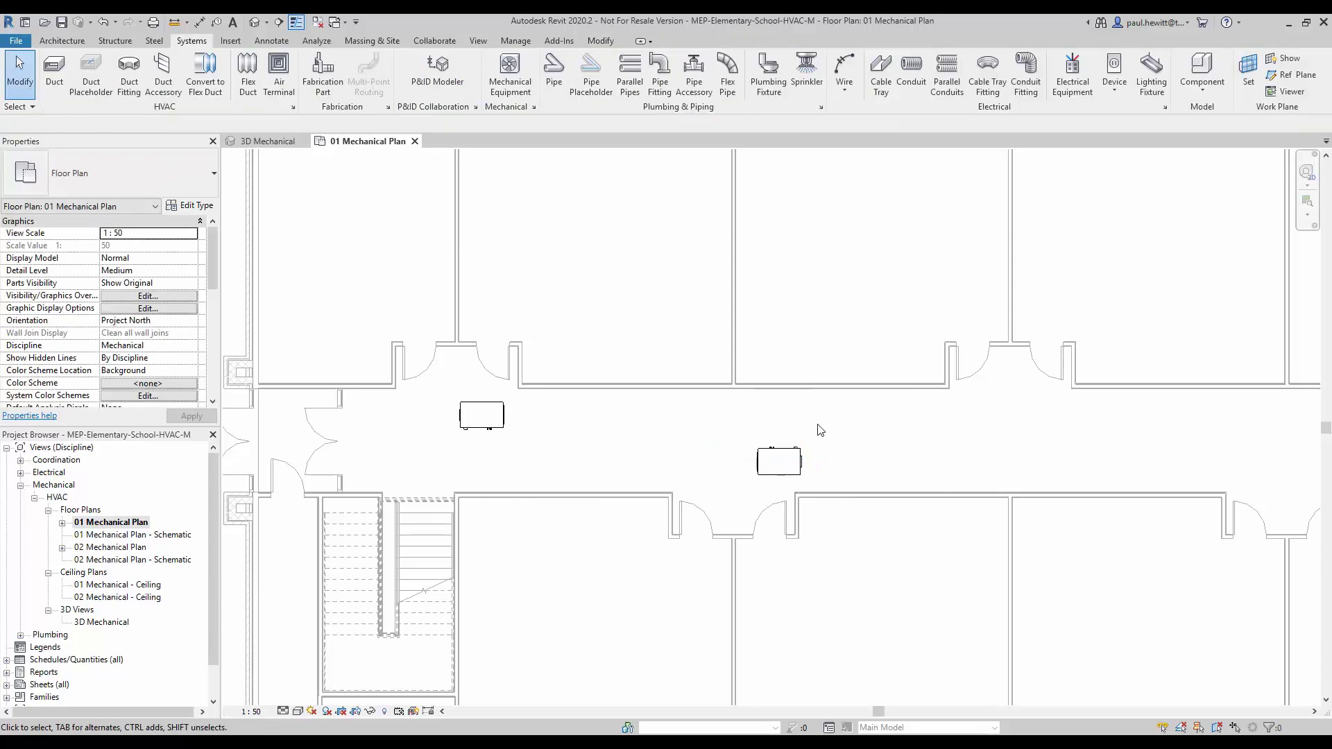
Step: Align the upper edge of the new unit near the upper corridor wall with the existing air handling unit farther along that wall
scroll(902, 432, "down", 3)
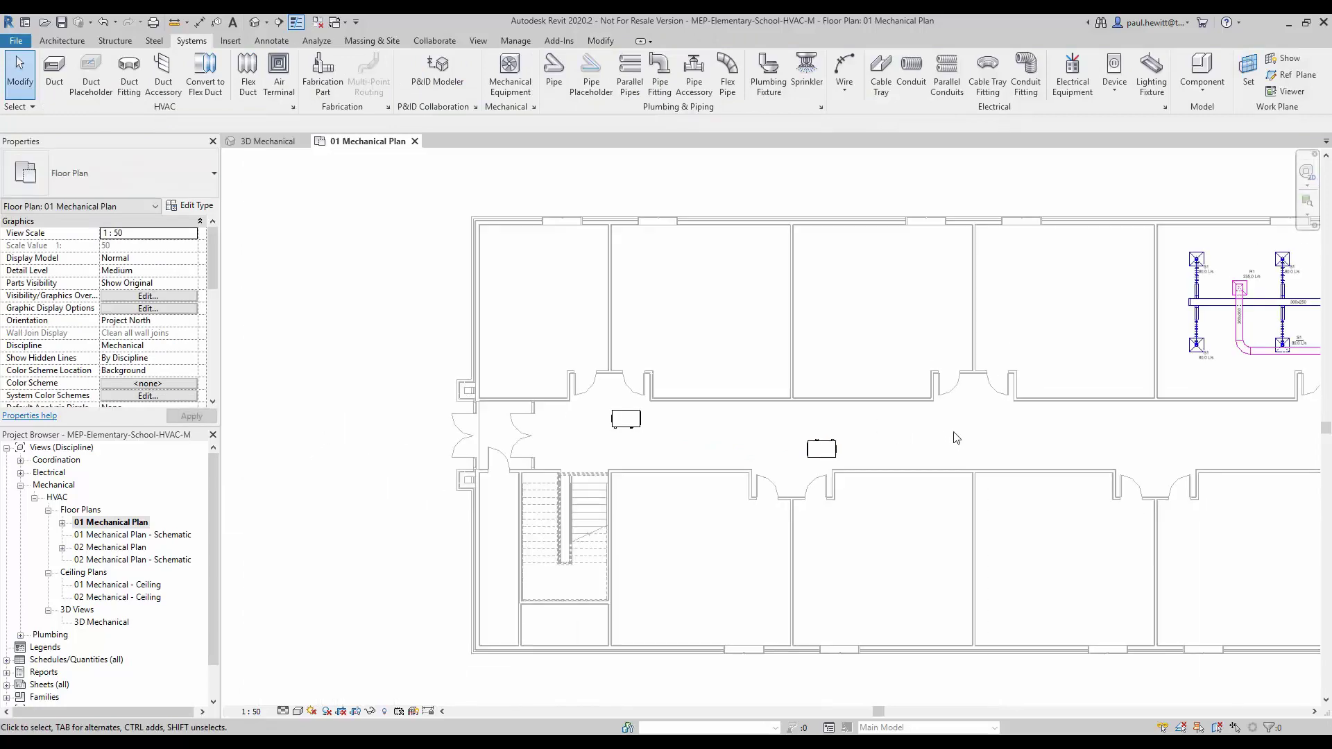
middle_click_drag(964, 450, 657, 442)
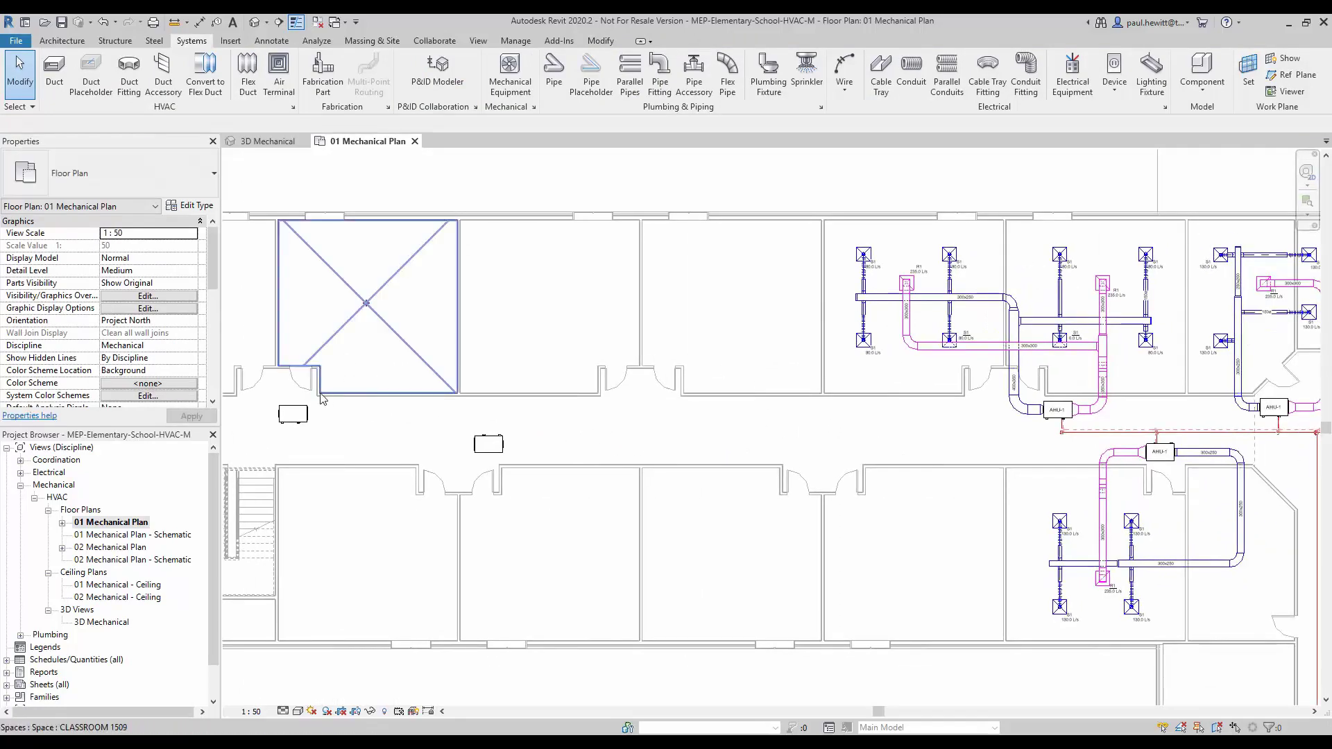
left_click(516, 42)
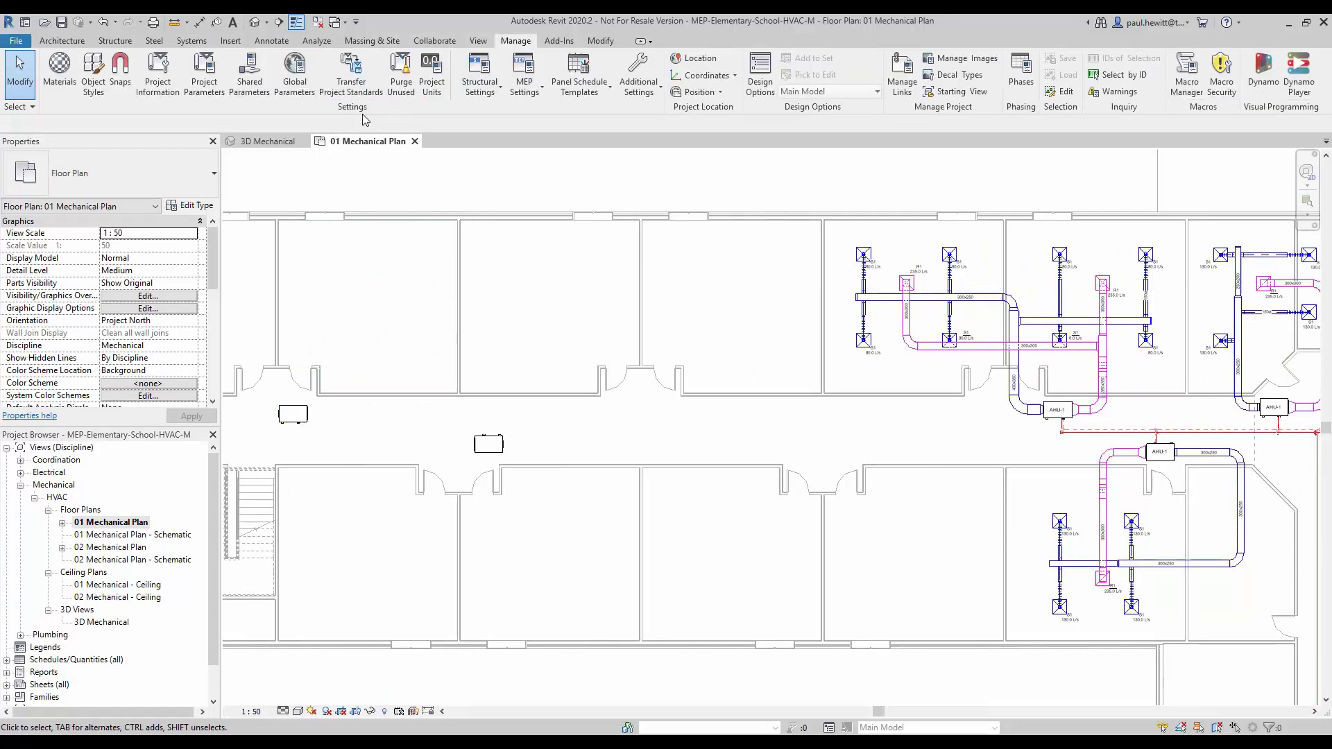
left_click(601, 40)
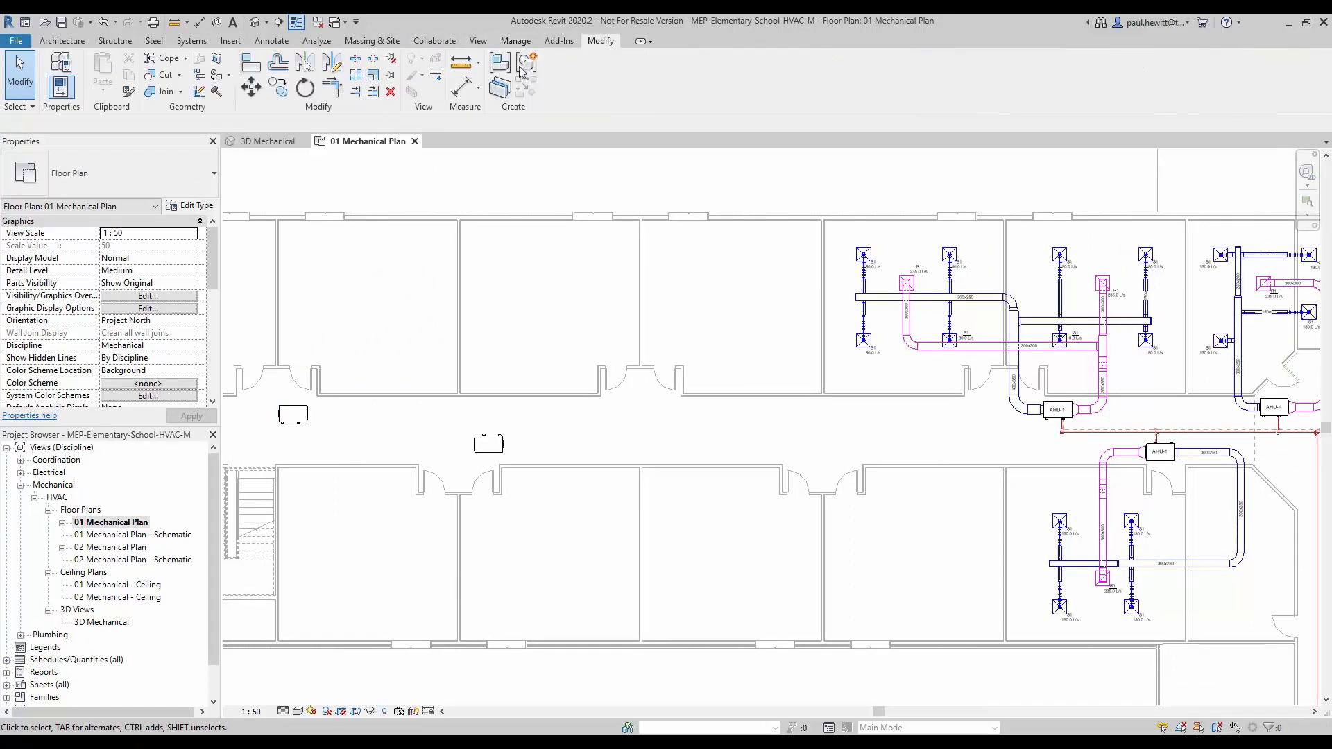
left_click(250, 64)
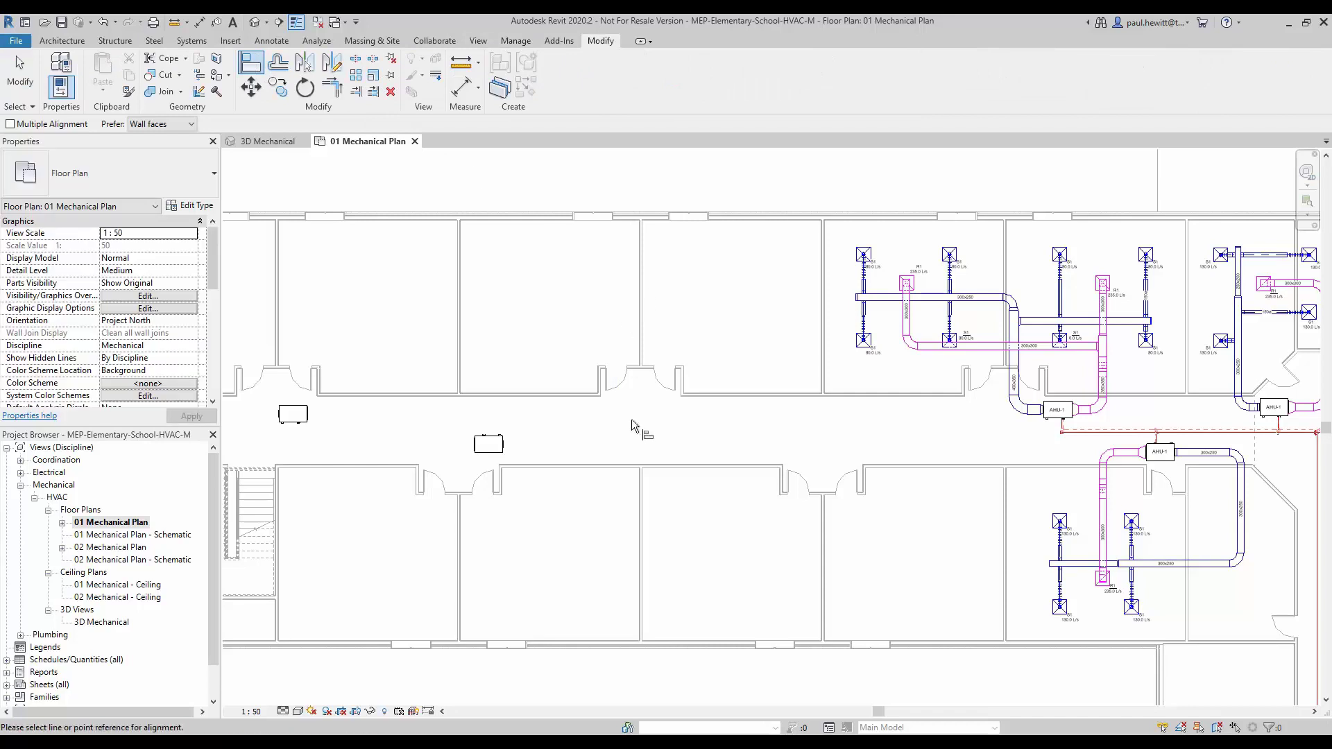
left_click(1057, 408)
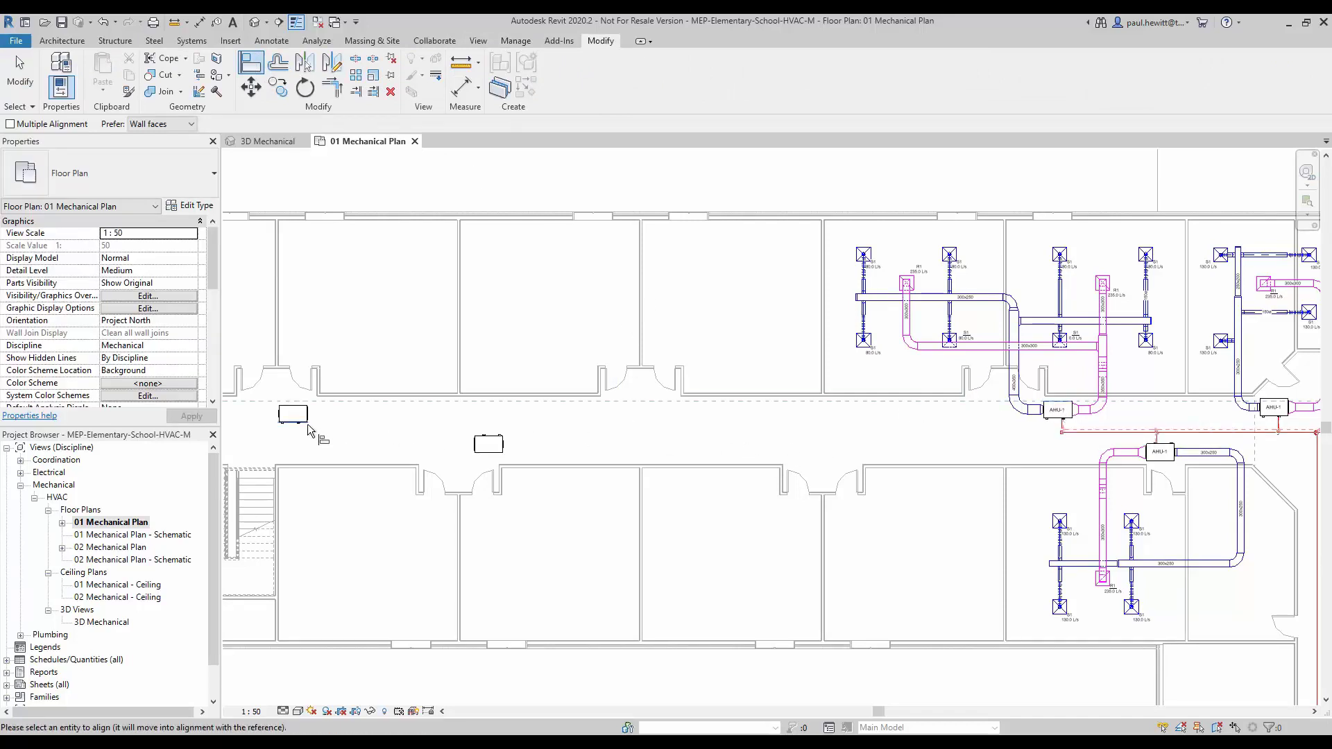
left_click(294, 408)
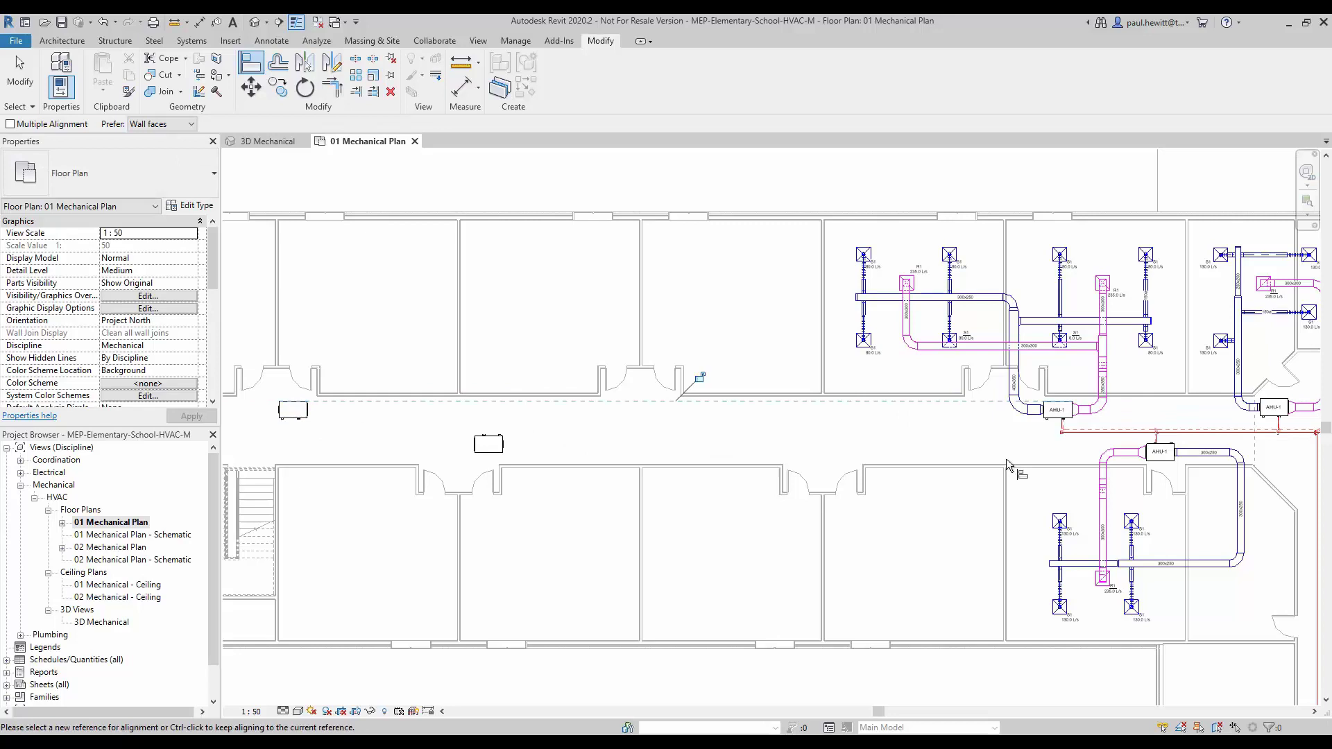
Step: Align the lower edge of the second new unit with the existing air handling unit along the lower corridor wall
left_click(1160, 459)
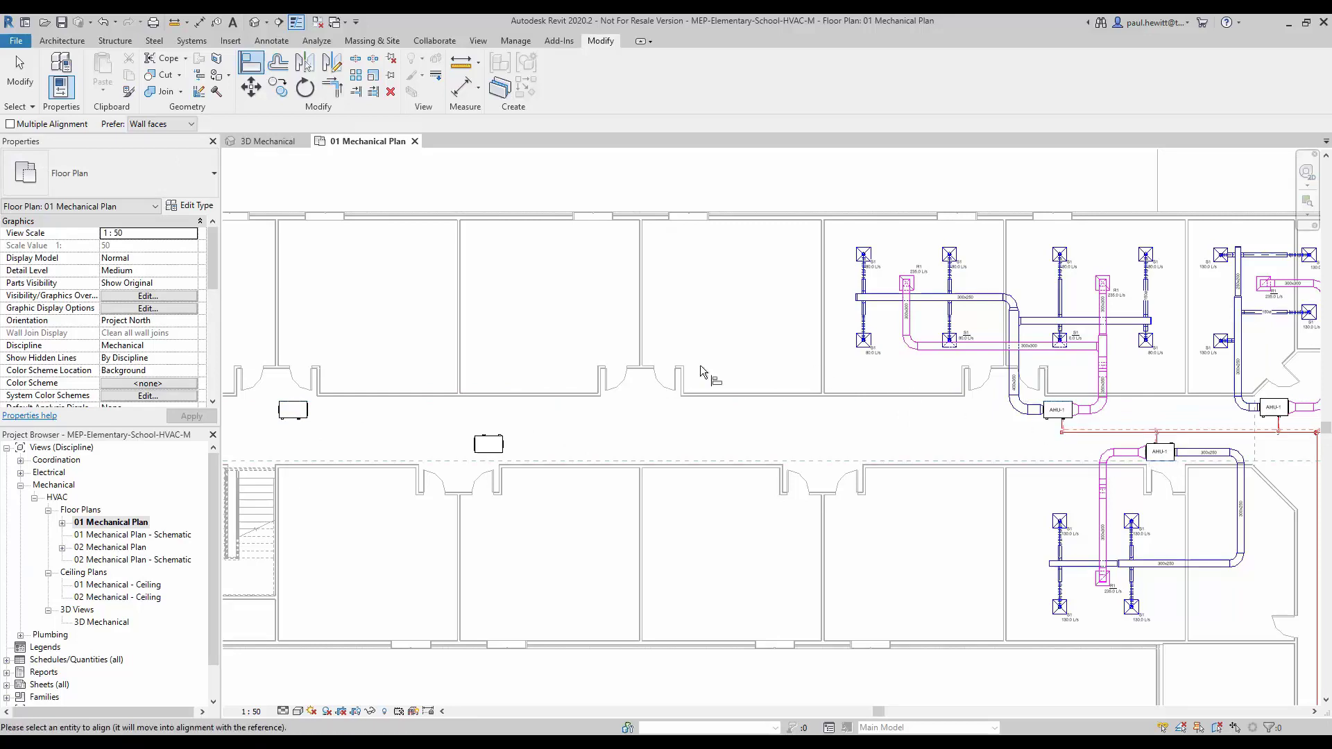
left_click(487, 451)
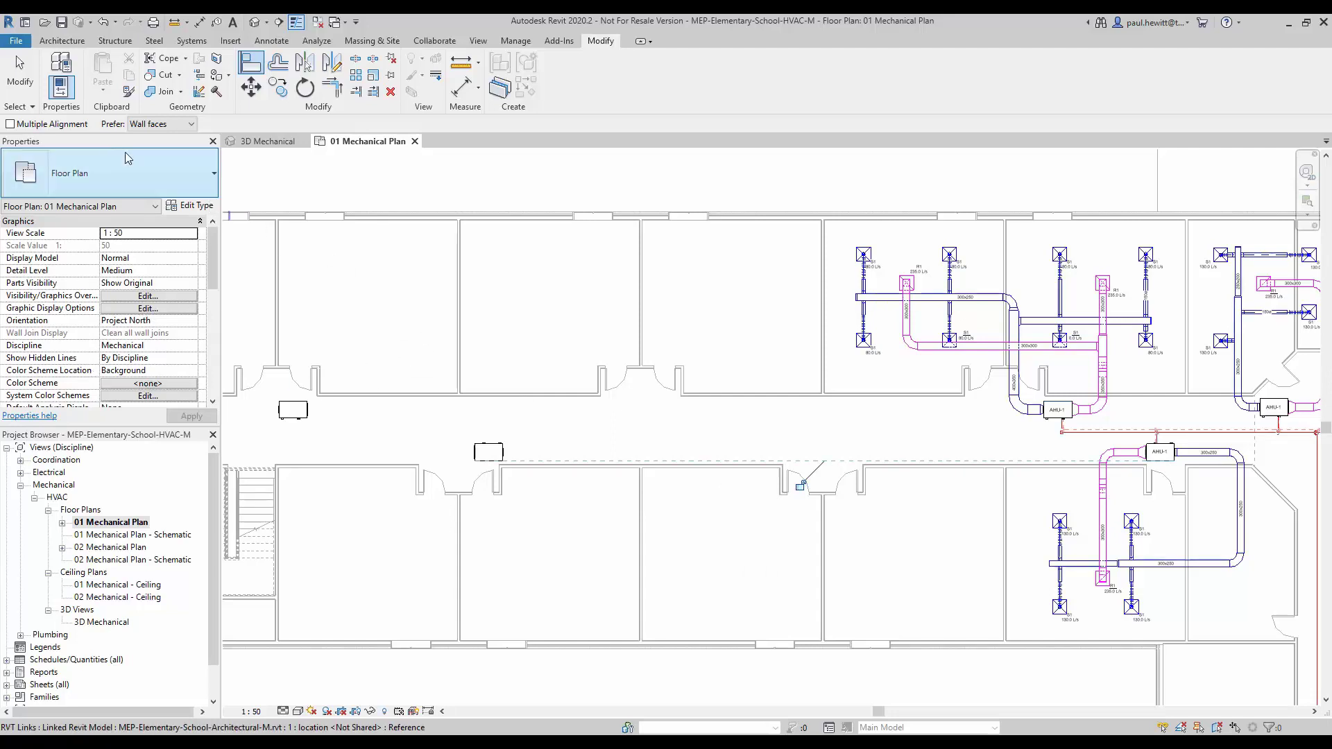
left_click(19, 76)
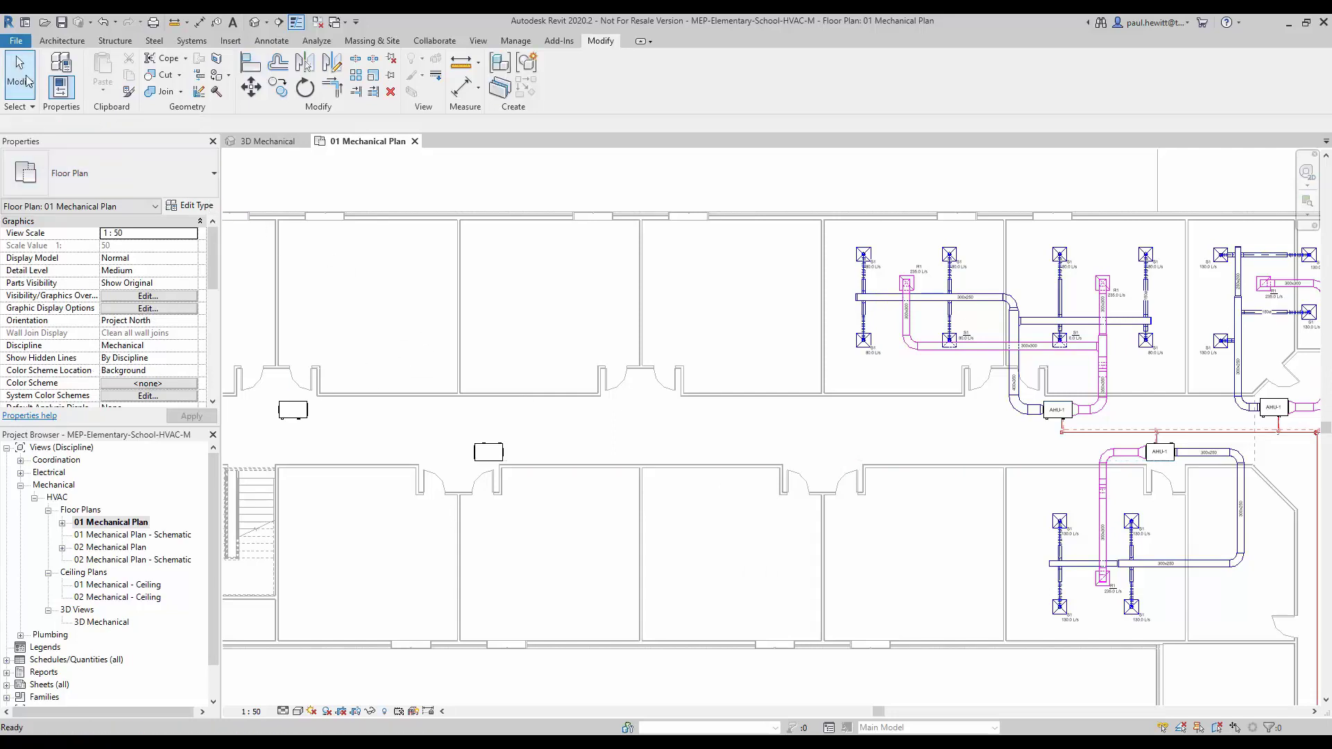
Step: Open the 01 Mechanical - Ceiling plan and start placing air terminals of type M_Supply Diffuser - Round Neck - Ceiling Mounted, 600x600x150 In Neck
left_click(118, 585)
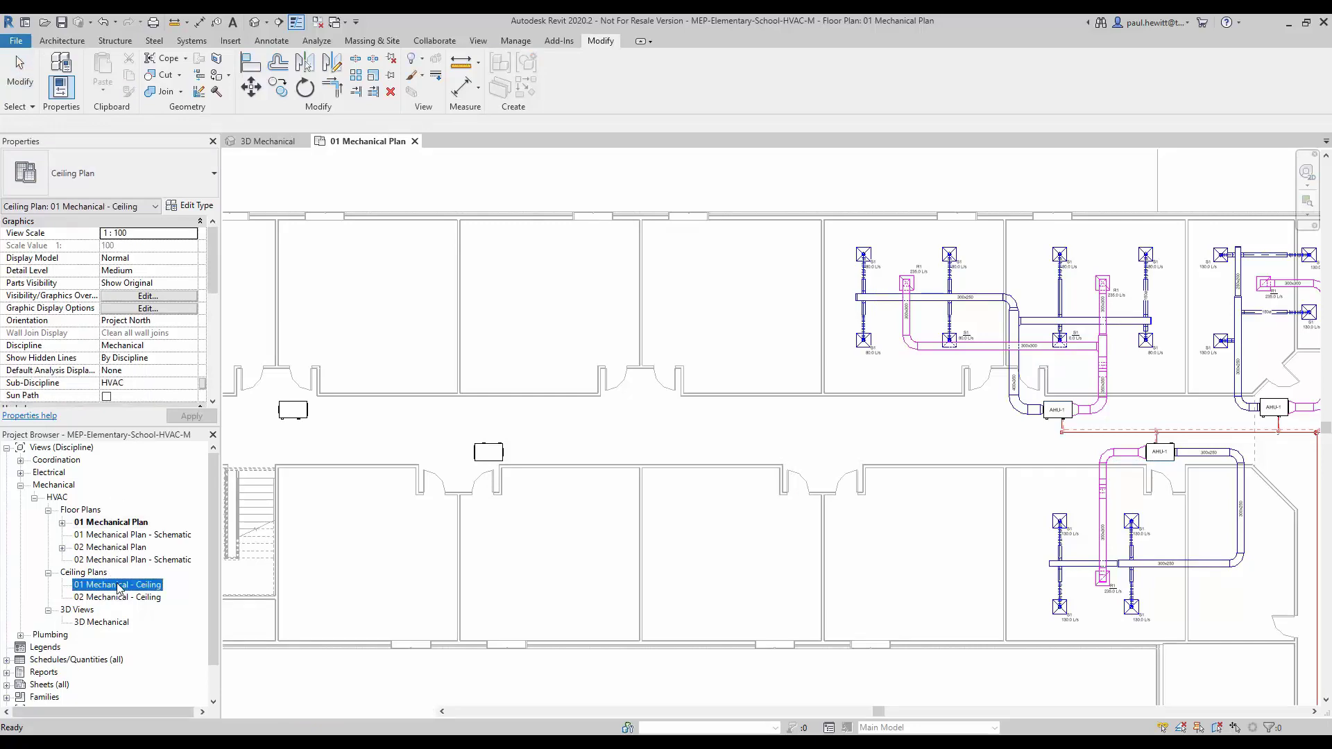
double_click(118, 586)
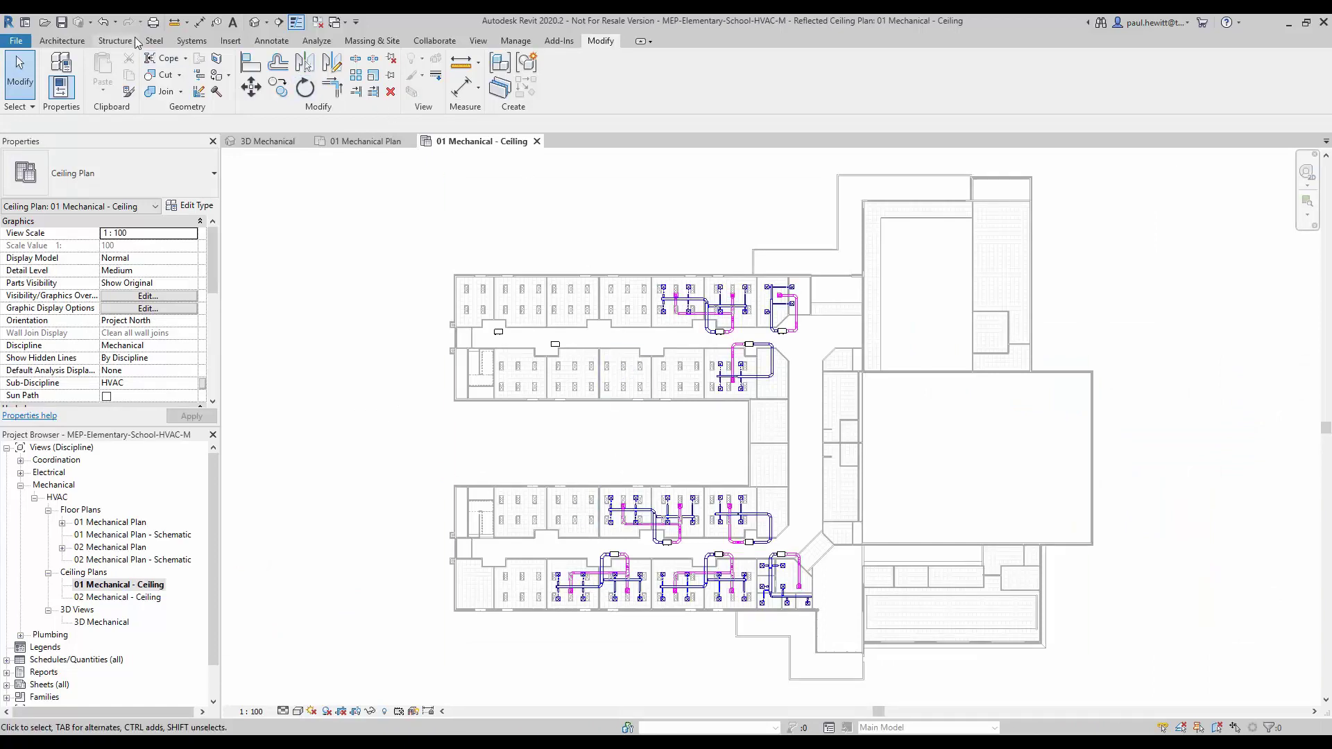
left_click(191, 41)
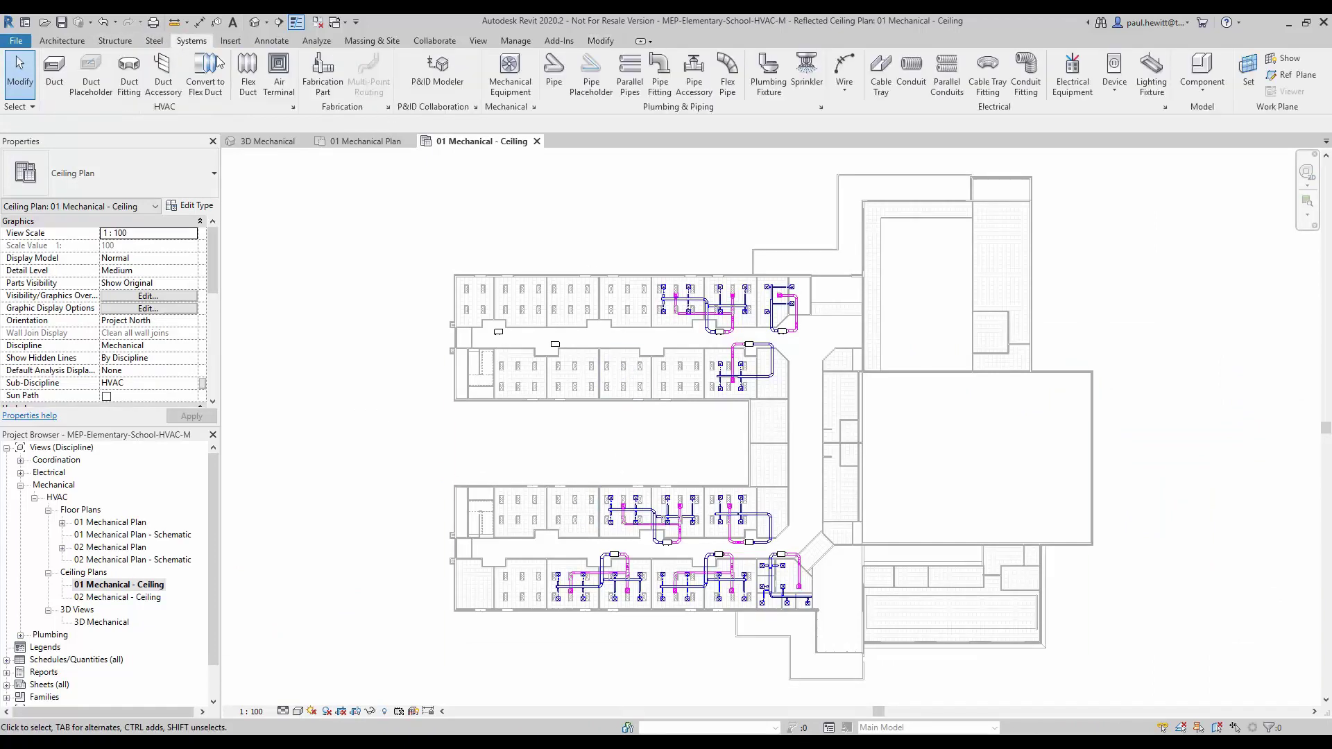
left_click(279, 69)
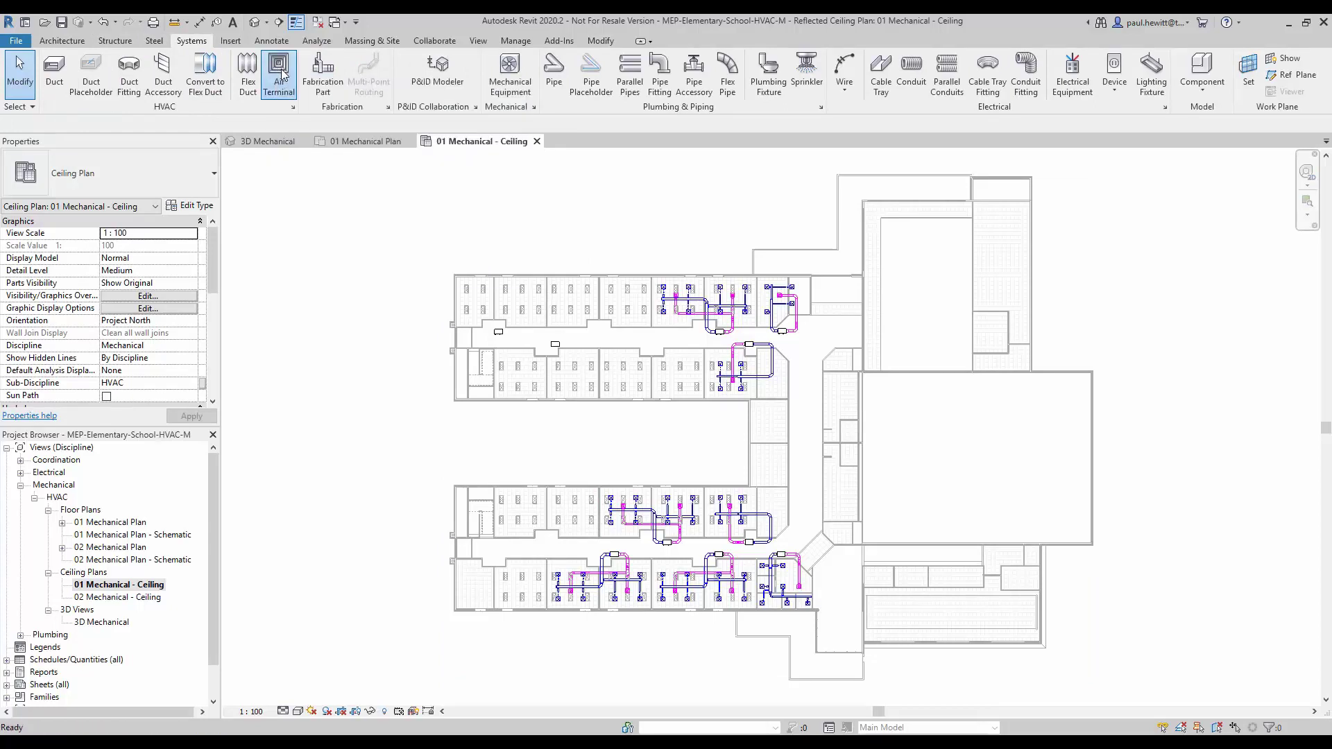
left_click(215, 174)
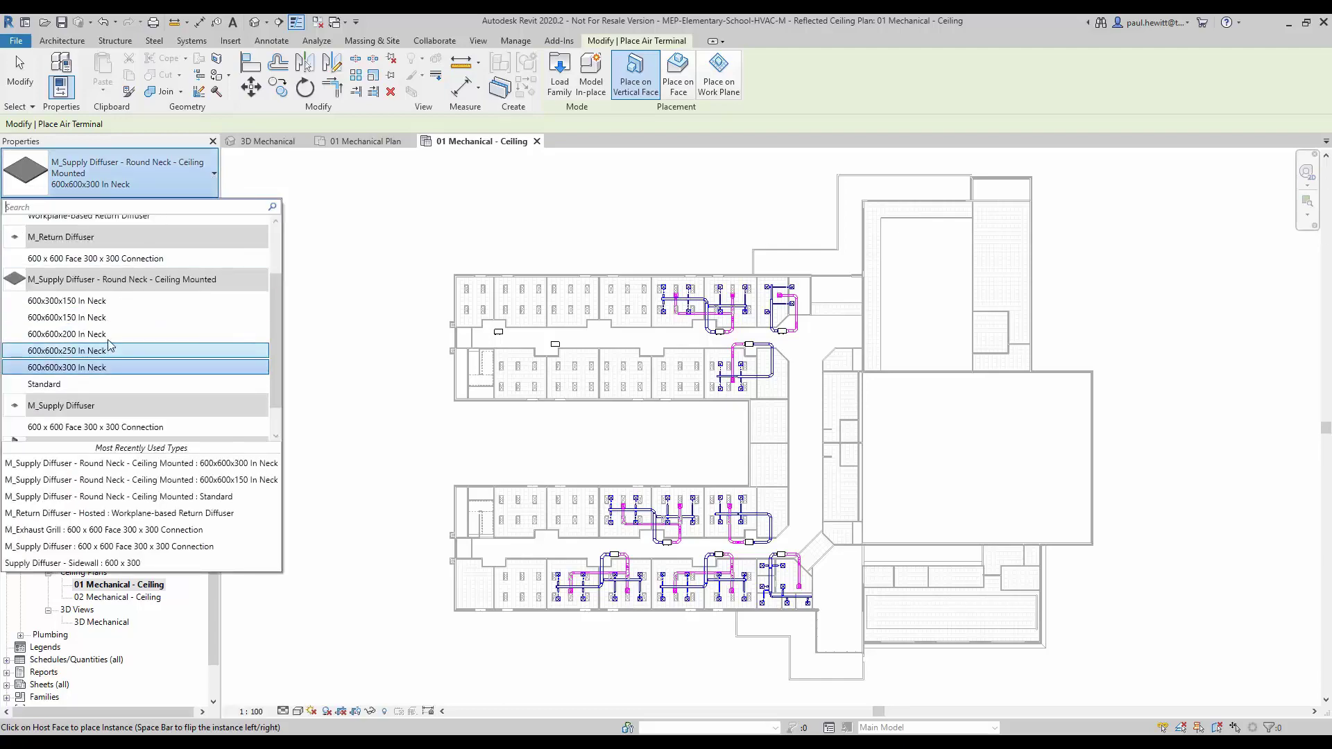
left_click(113, 321)
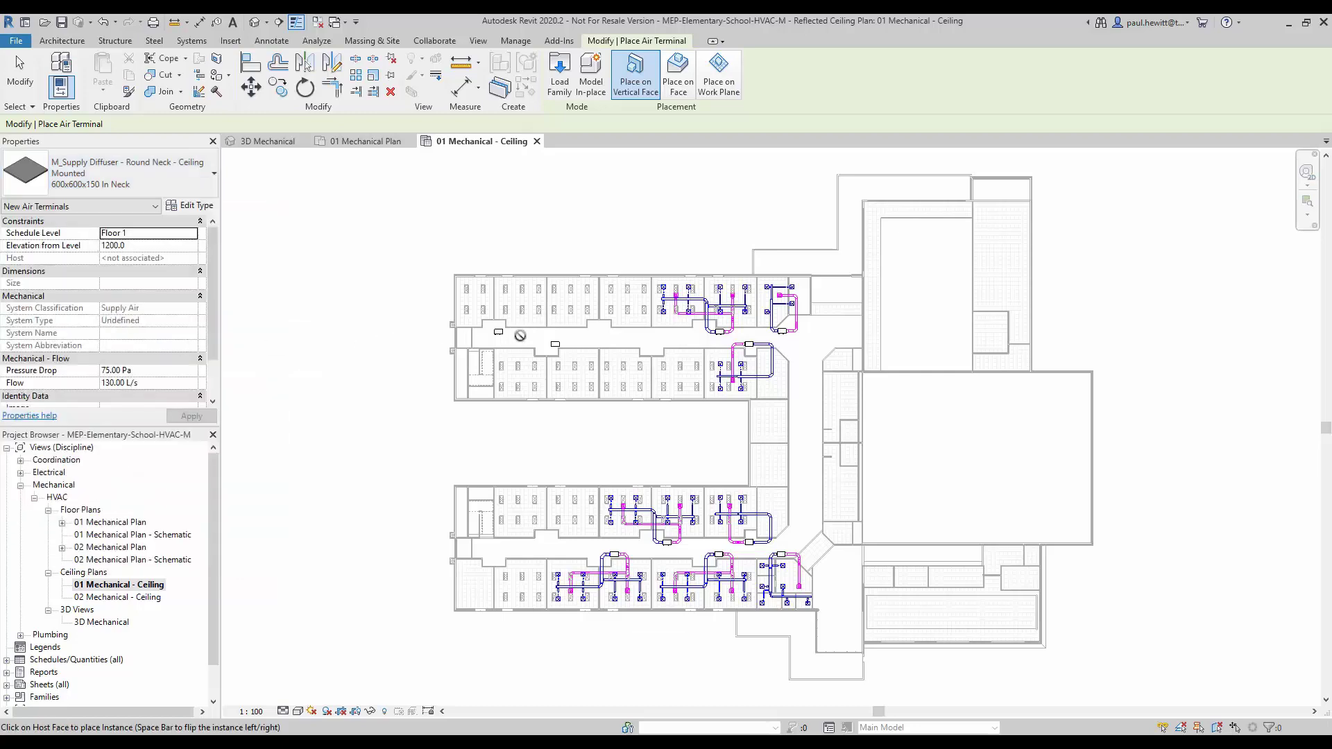
Step: Set the flow of the new supply diffusers to 70 L/s
scroll(520, 303, "up", 6)
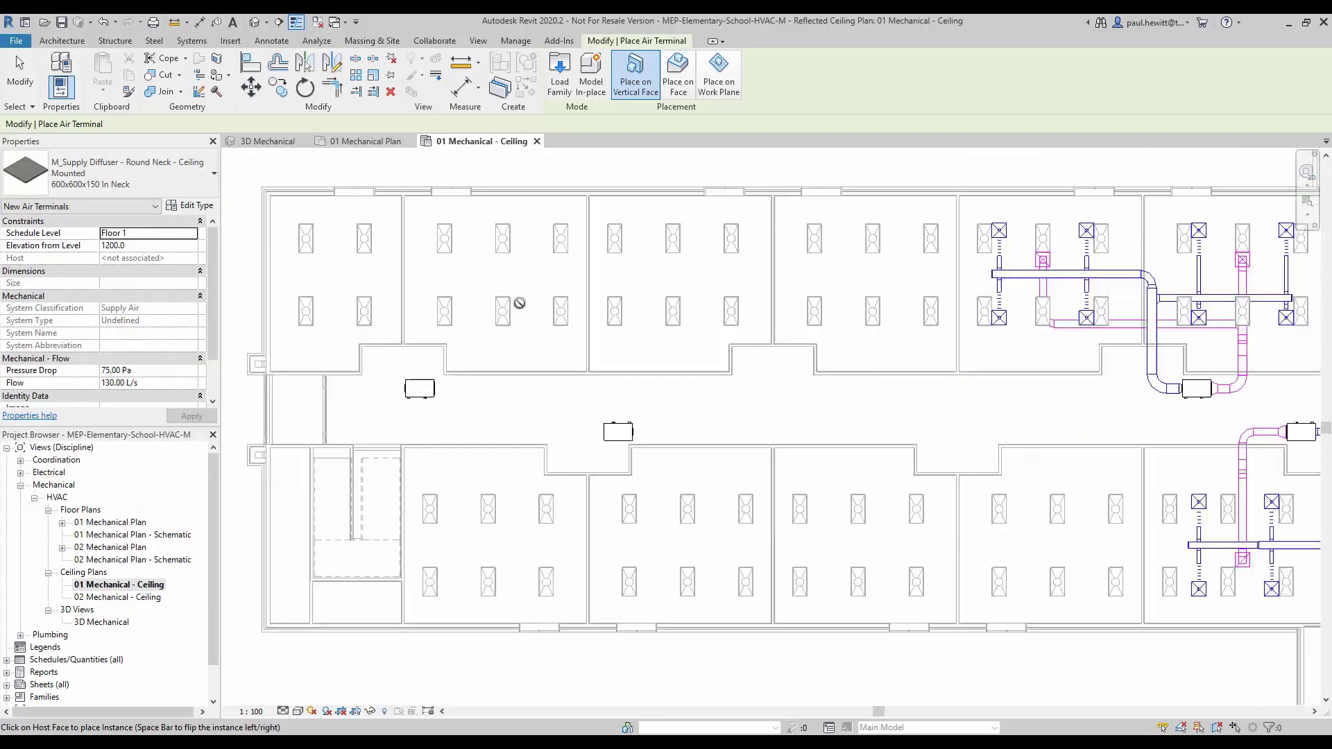
scroll(519, 304, "up", 2)
scroll(615, 345, "up", 2)
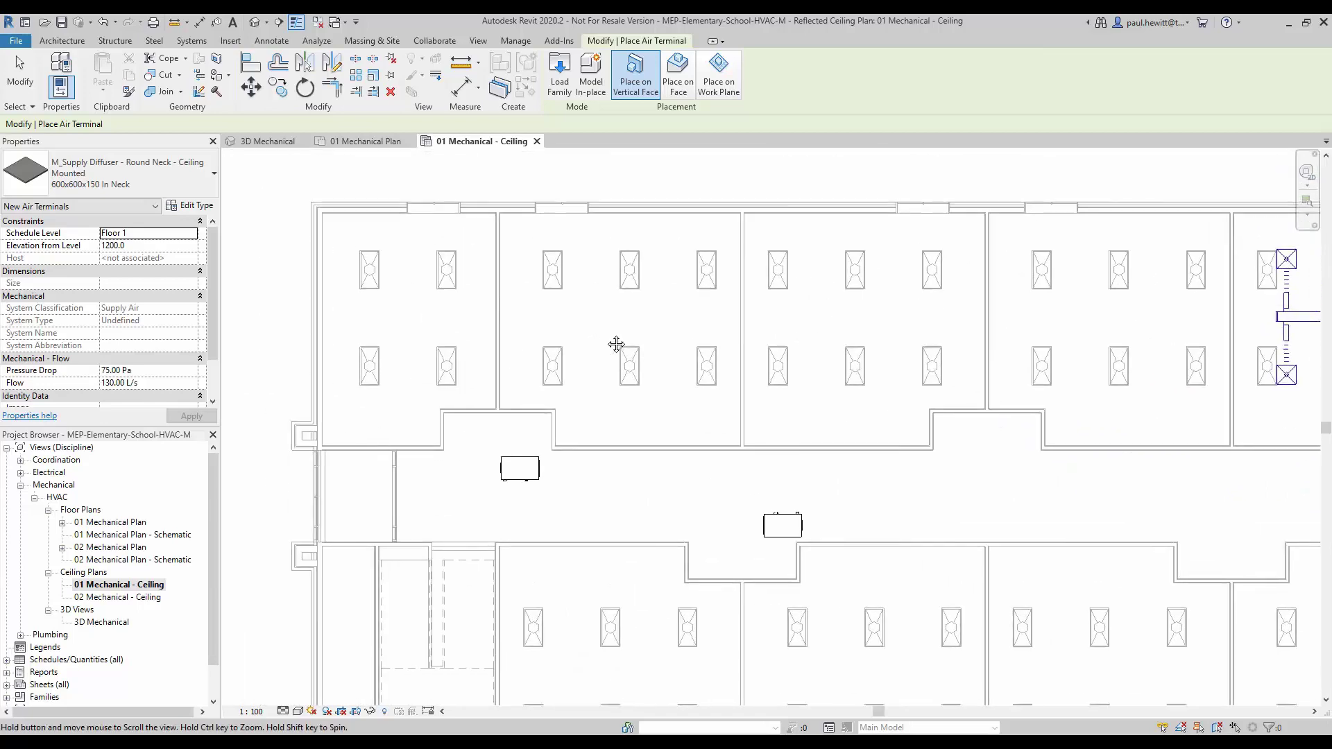
middle_click_drag(616, 345, 632, 335)
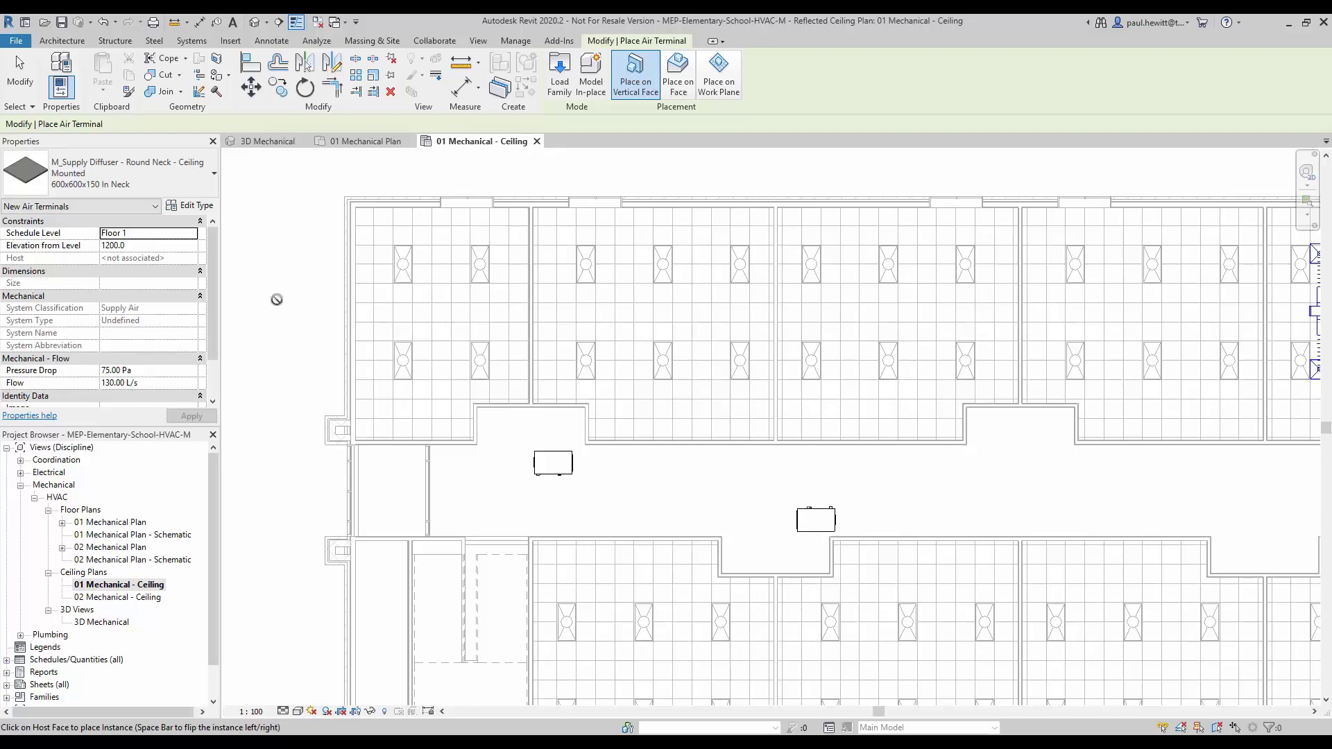
left_click(141, 383)
key("Return")
left_click(145, 383)
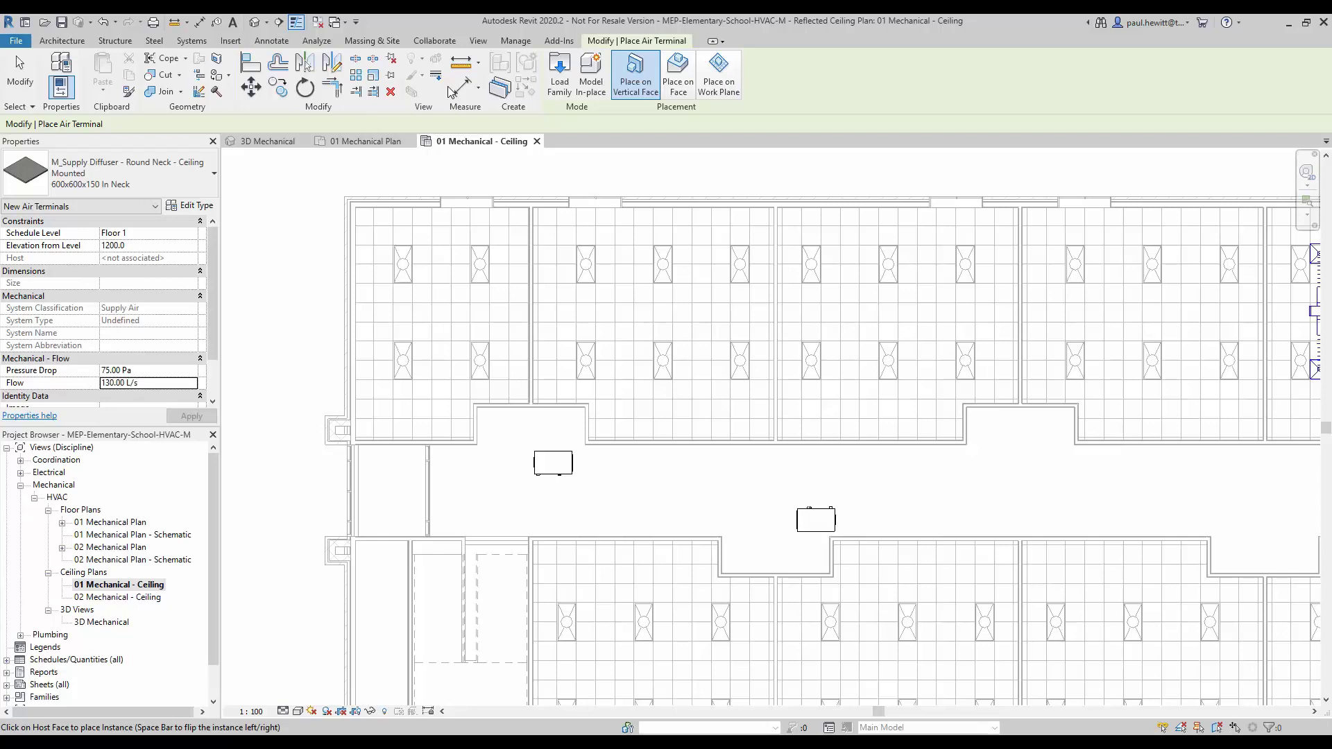
double_click(150, 385)
left_click(150, 385)
left_click_drag(149, 384, 82, 384)
type("70")
left_click(170, 417)
Step: Place one diffuser on the ceiling face of the upper-left corner classroom, between the two upper light fixtures
left_click(678, 69)
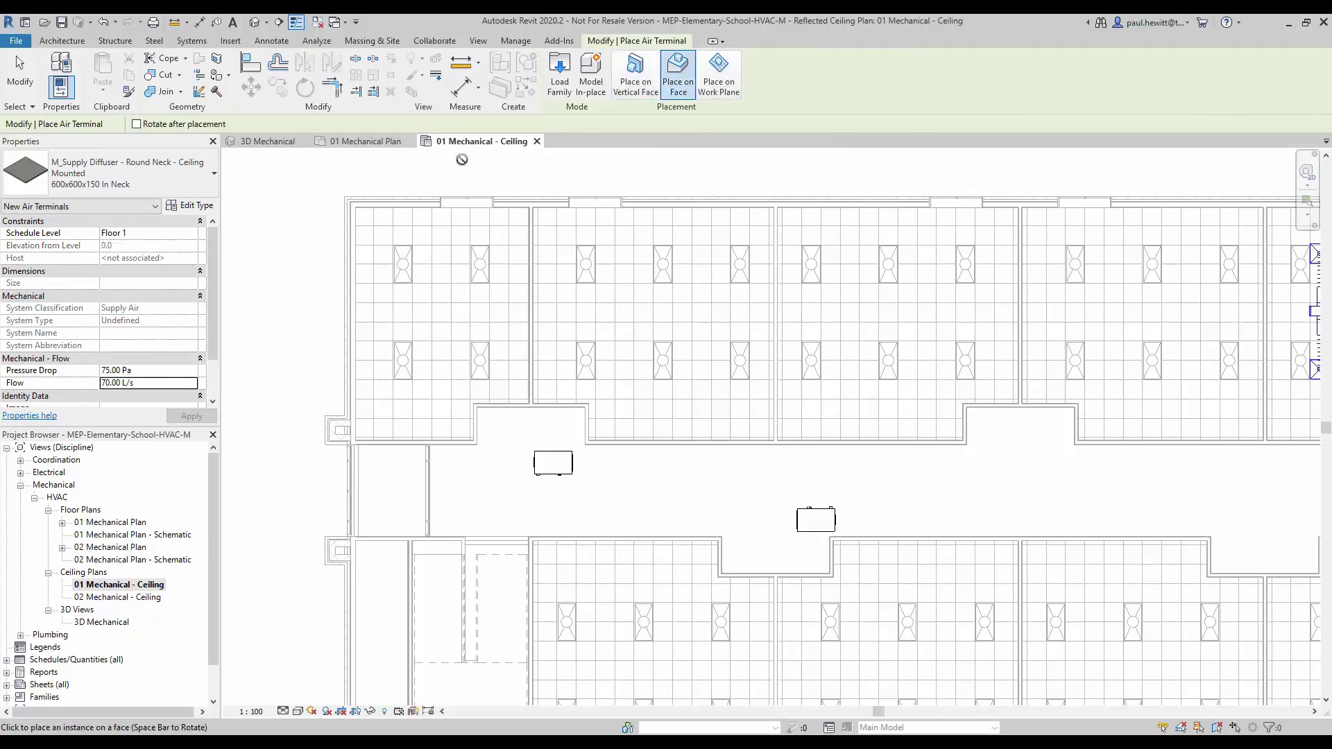
left_click(431, 254)
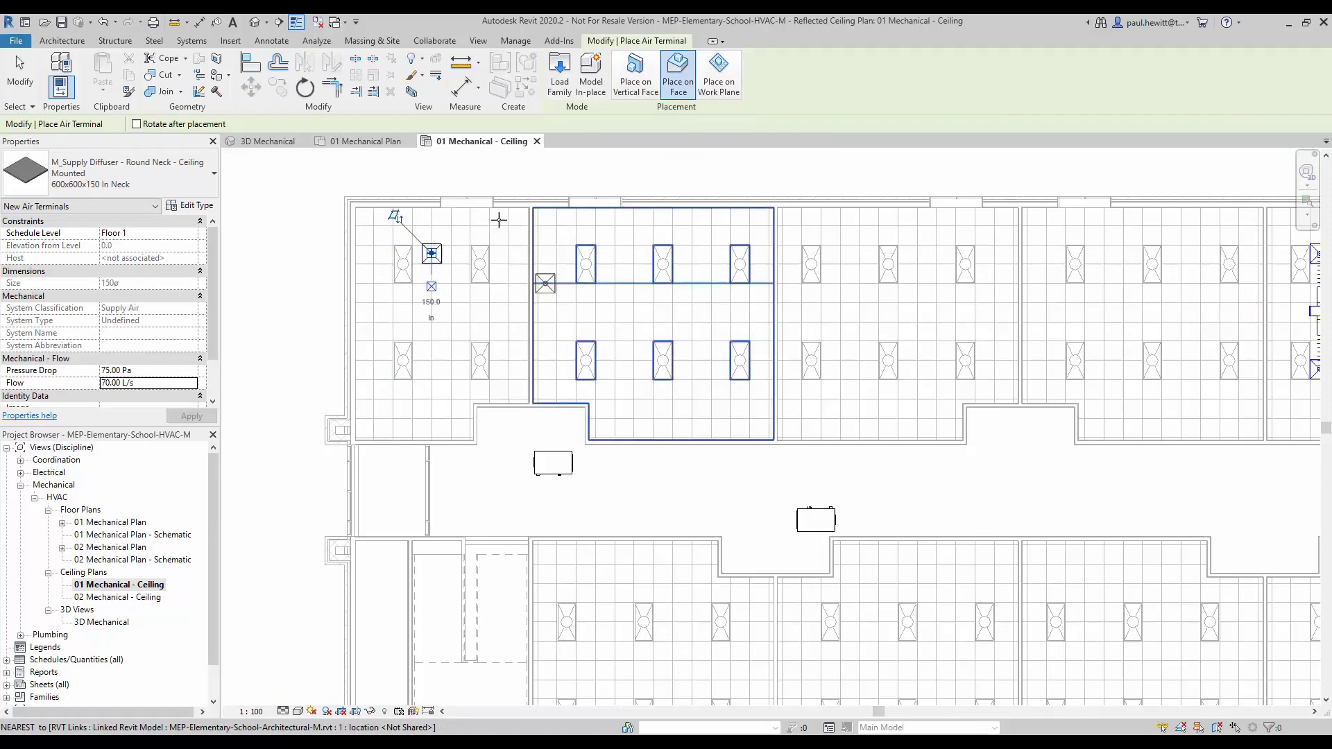
scroll(426, 255, "up", 4)
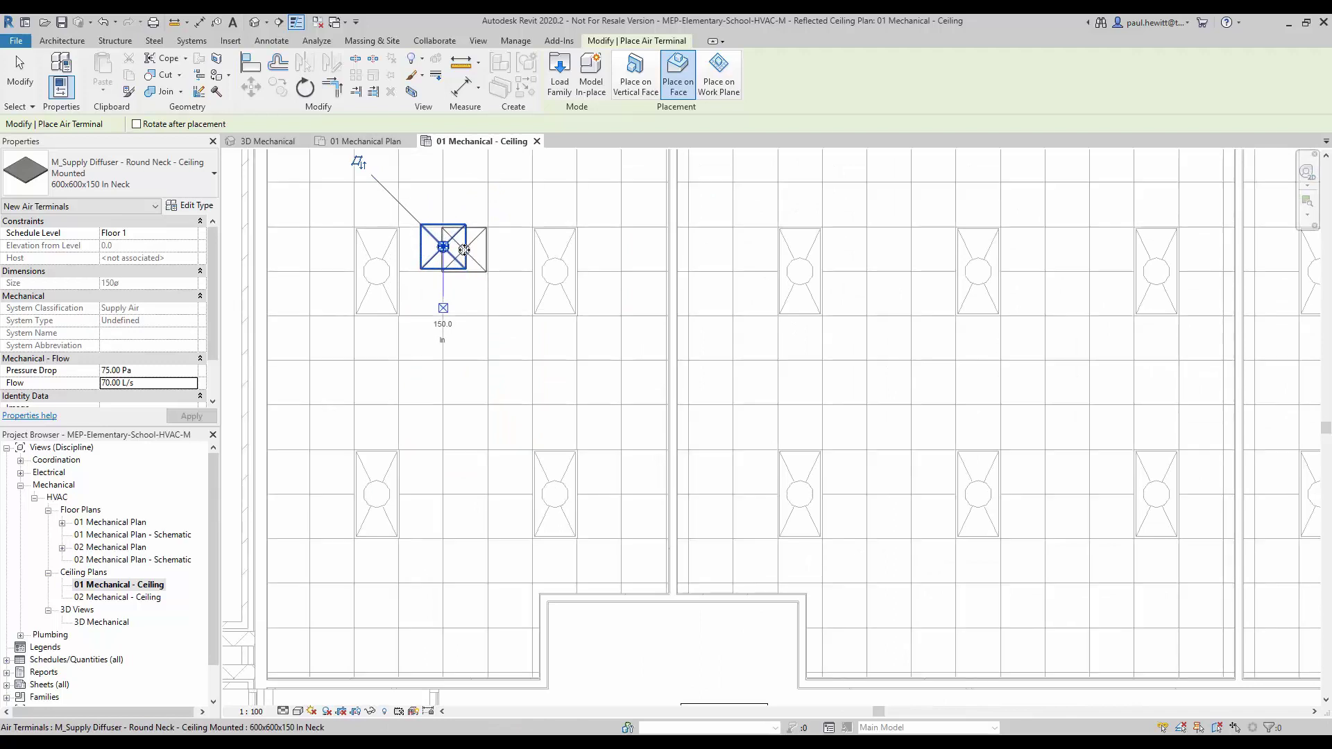
key("Escape")
key("Escape")
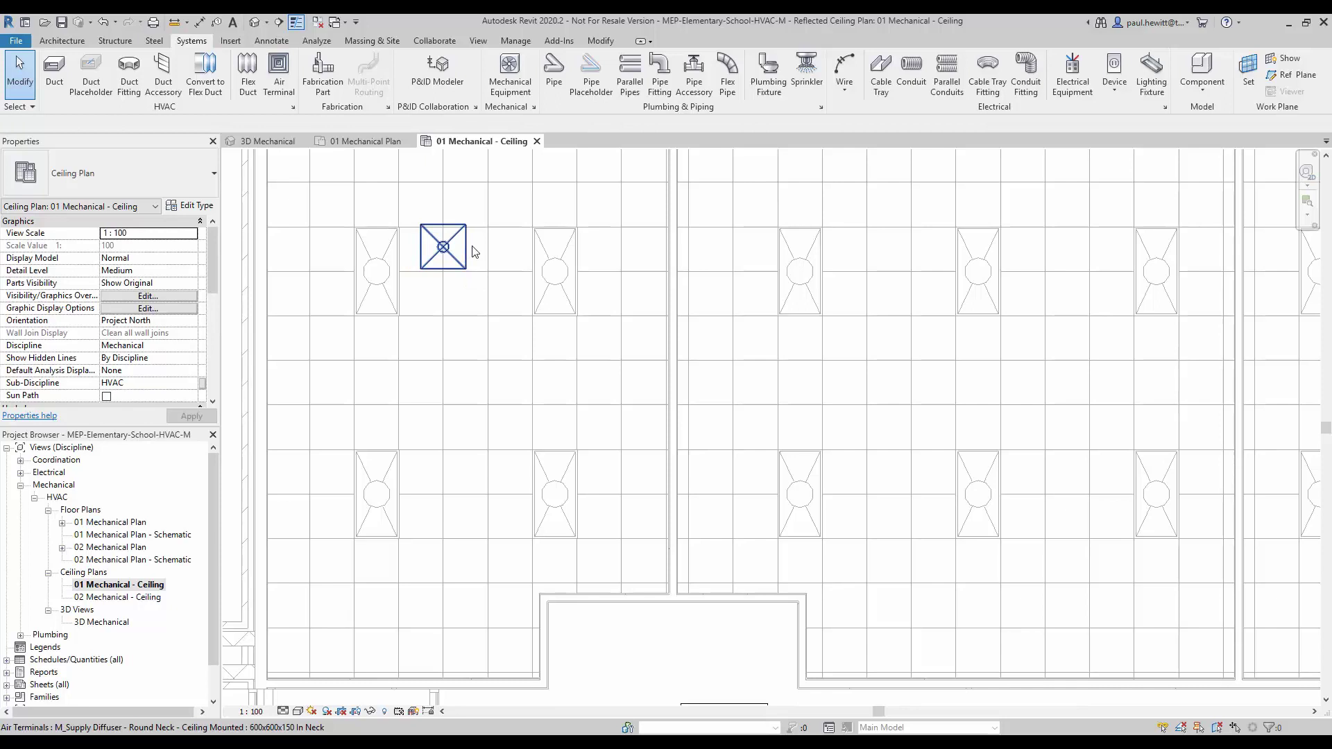
Step: Align the diffuser's upper and right edges with the ceiling grid lines so it fills the tile beside the upper-left light fixture
key("a")
key("l")
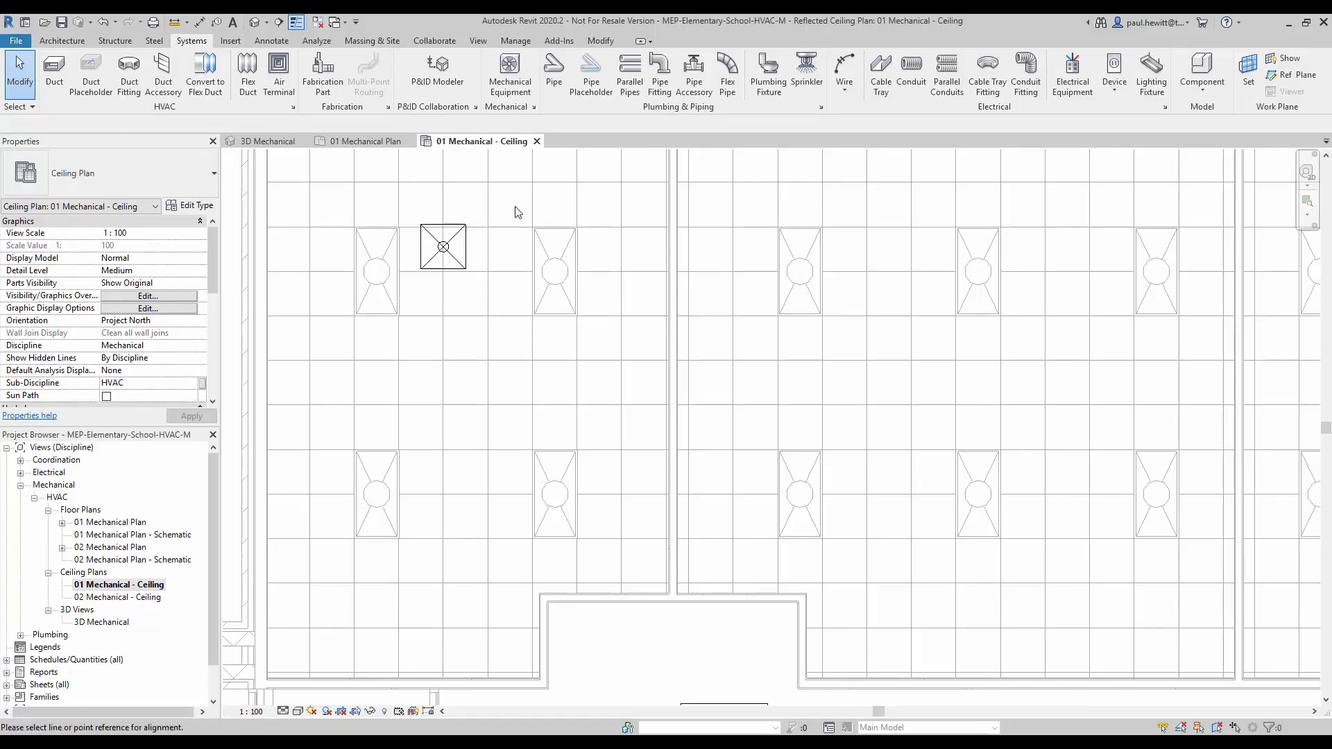
left_click(480, 226)
left_click(448, 224)
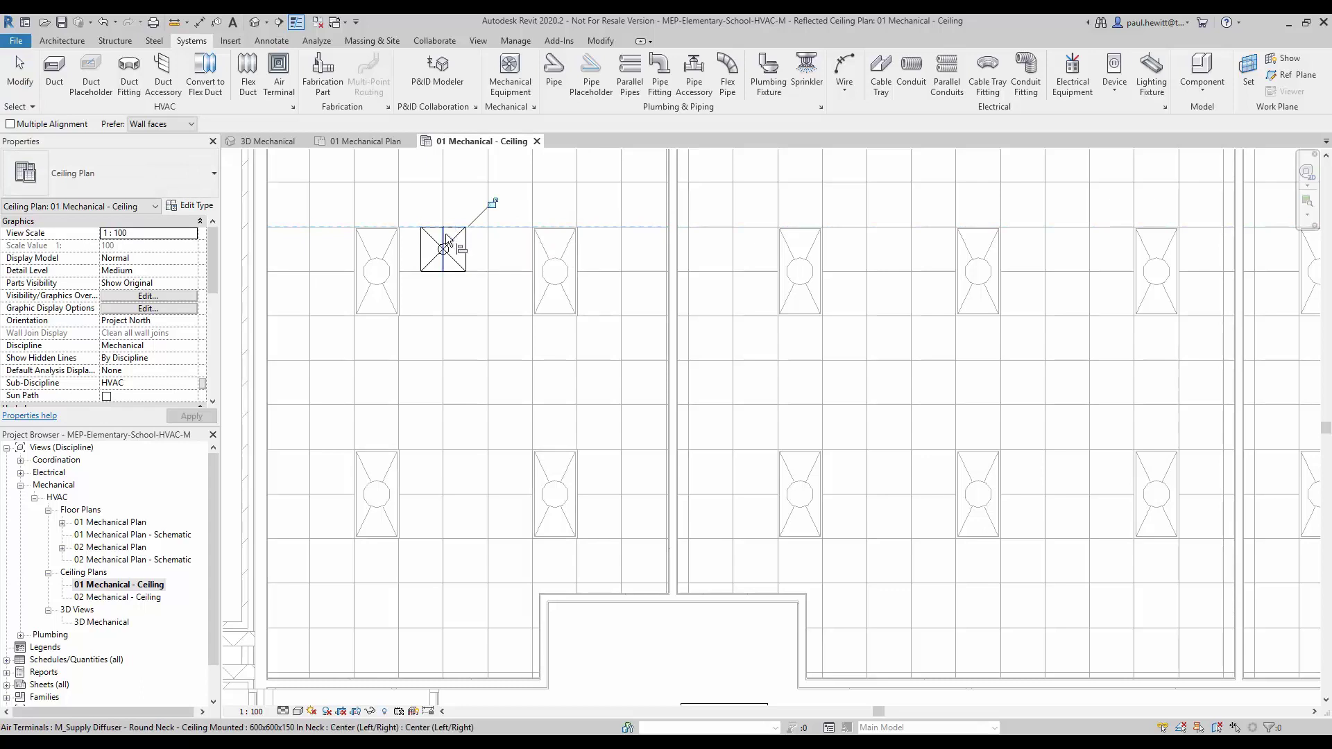
left_click(440, 279)
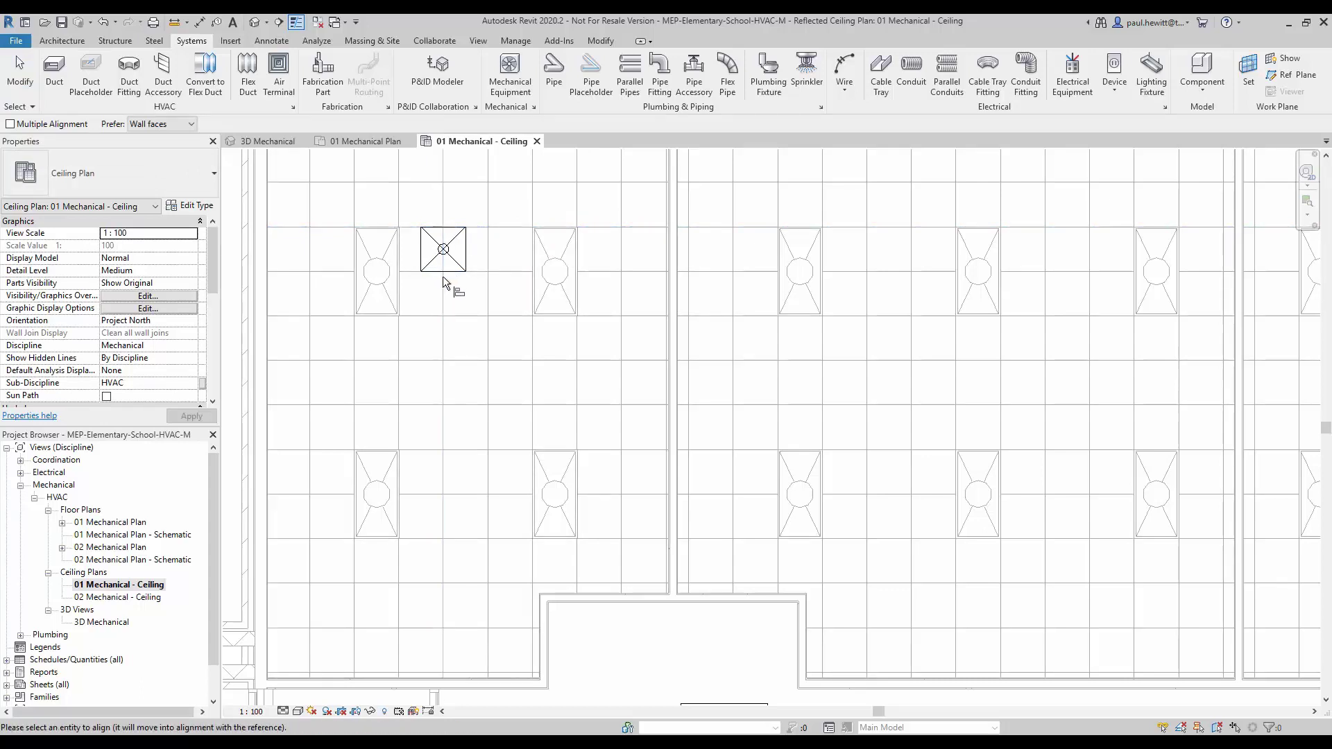
left_click(464, 248)
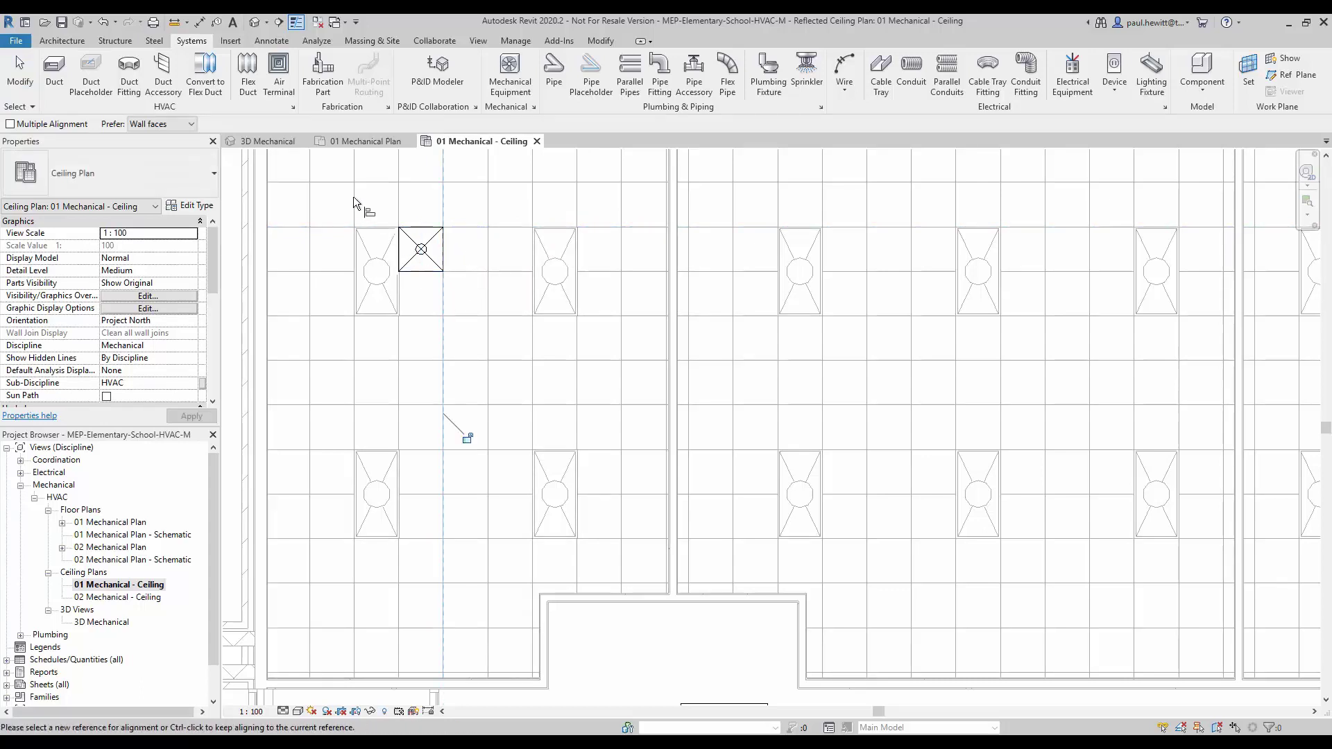
key("Escape")
key("Escape")
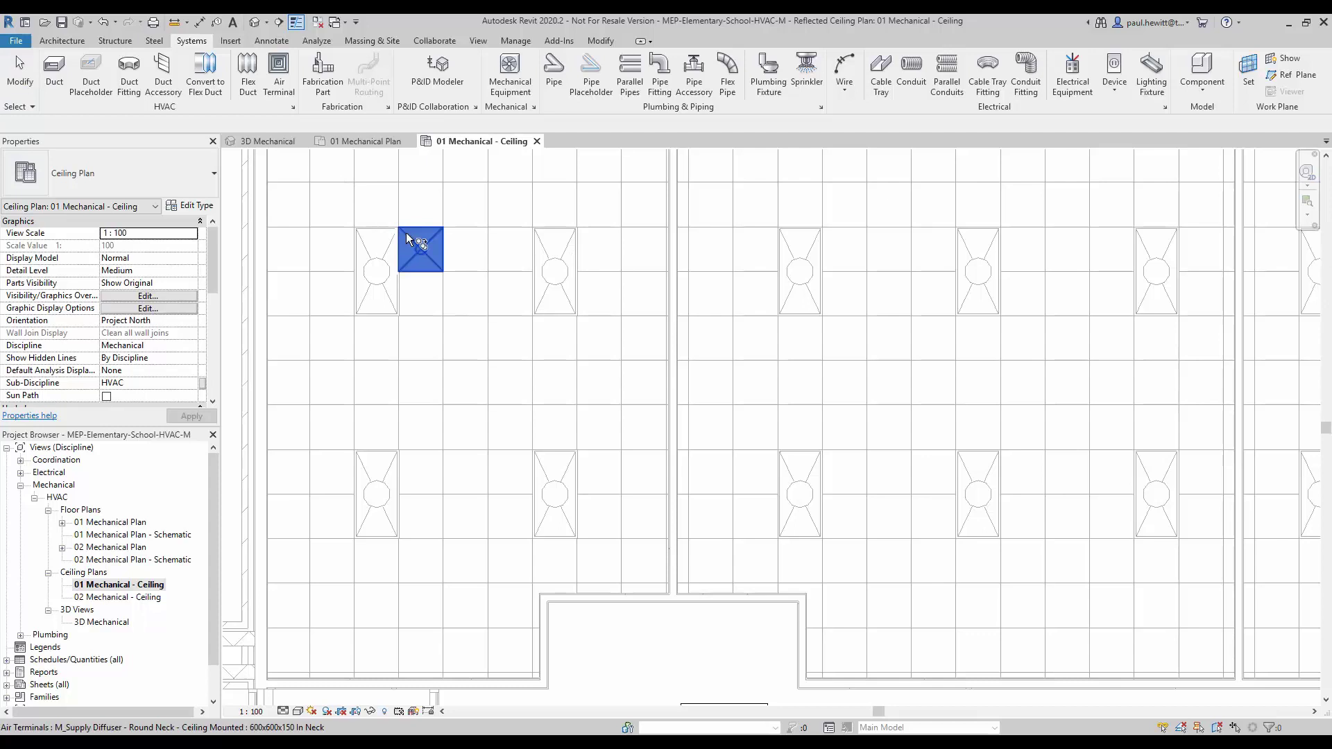
Step: Copy the diffuser with the Multiple option, placing the first copy straight below it beside the lower-left light fixture of the same classroom
right_click(344, 206)
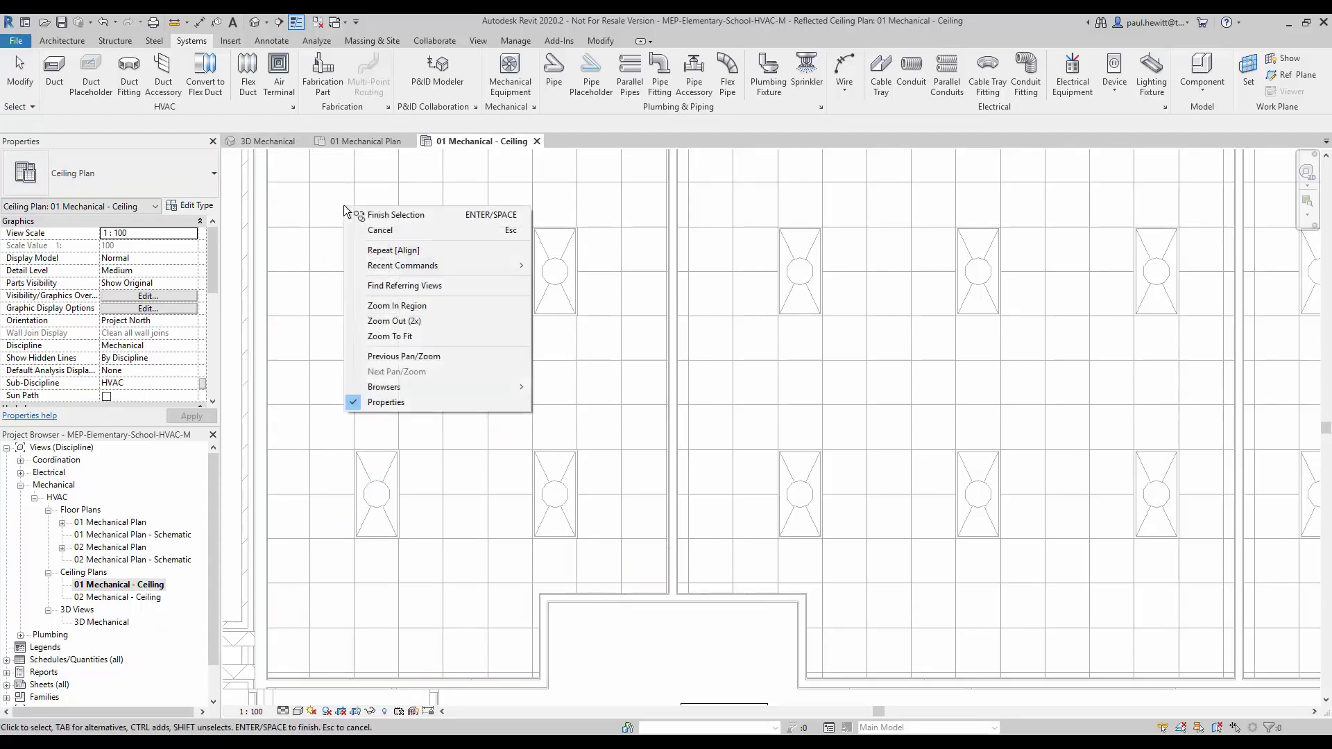
left_click(381, 215)
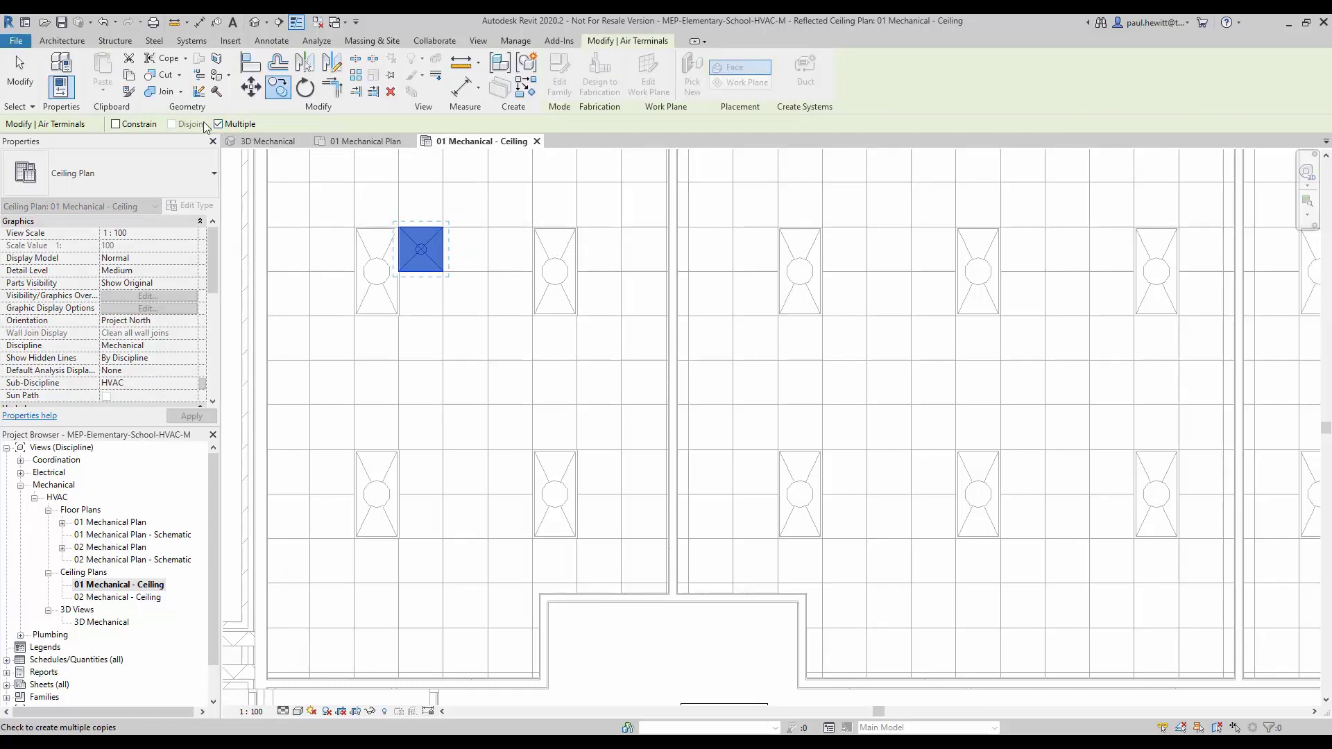
left_click(444, 272)
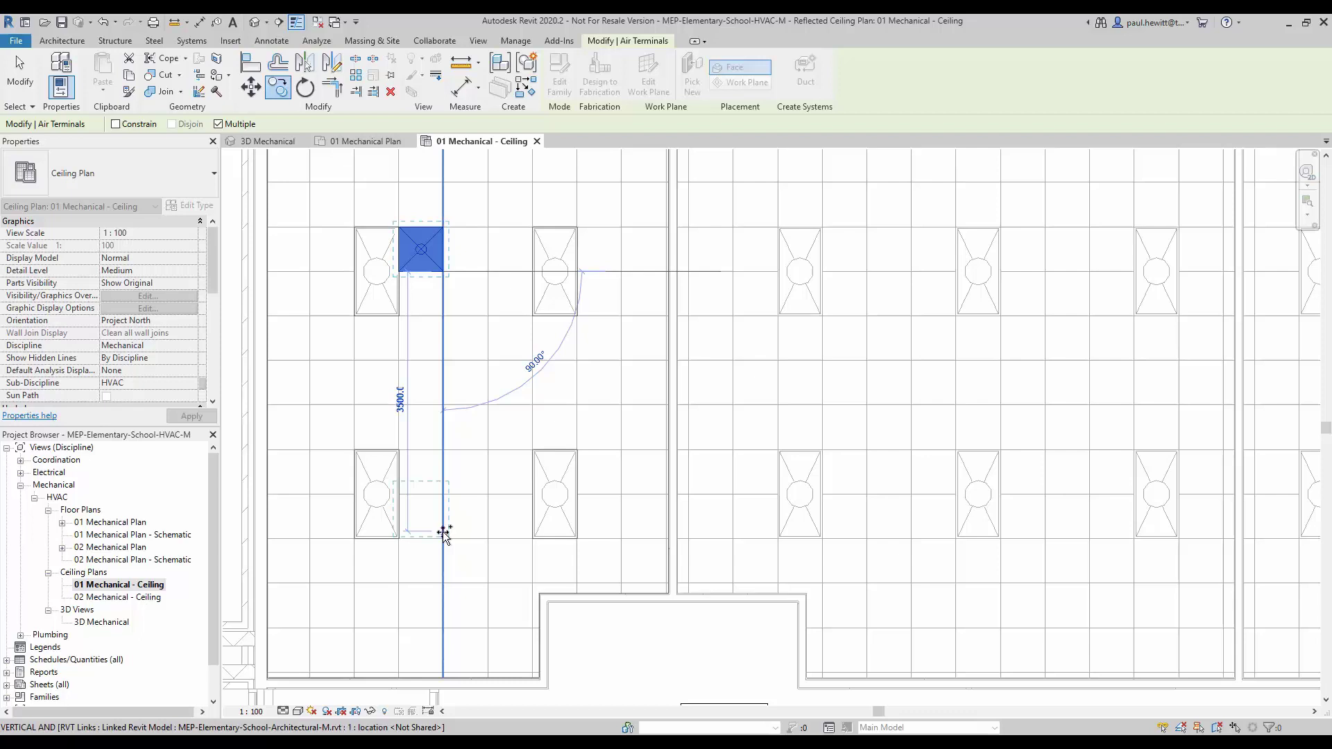
left_click(444, 538)
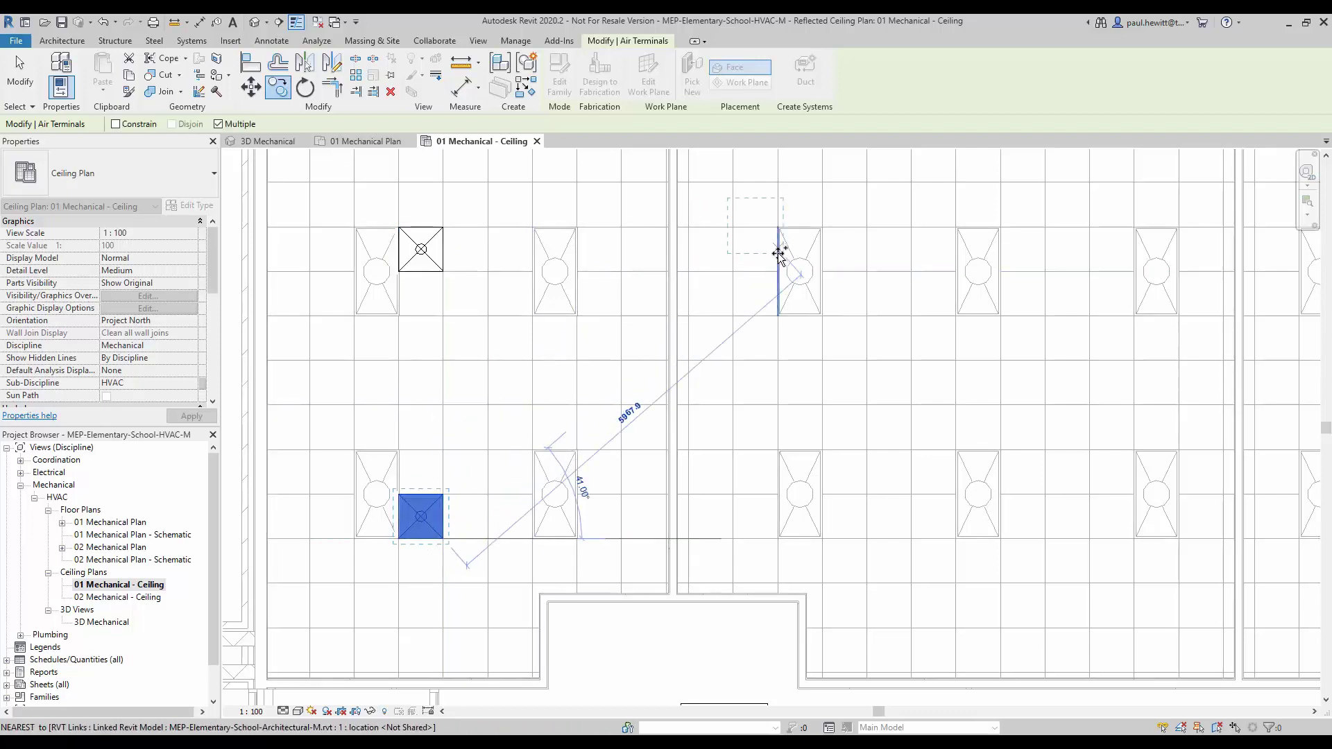
Step: Place four more diffuser copies in a two-by-two layout on the ceiling grid of the adjacent classroom, beside the outer light fixtures
left_click(869, 272)
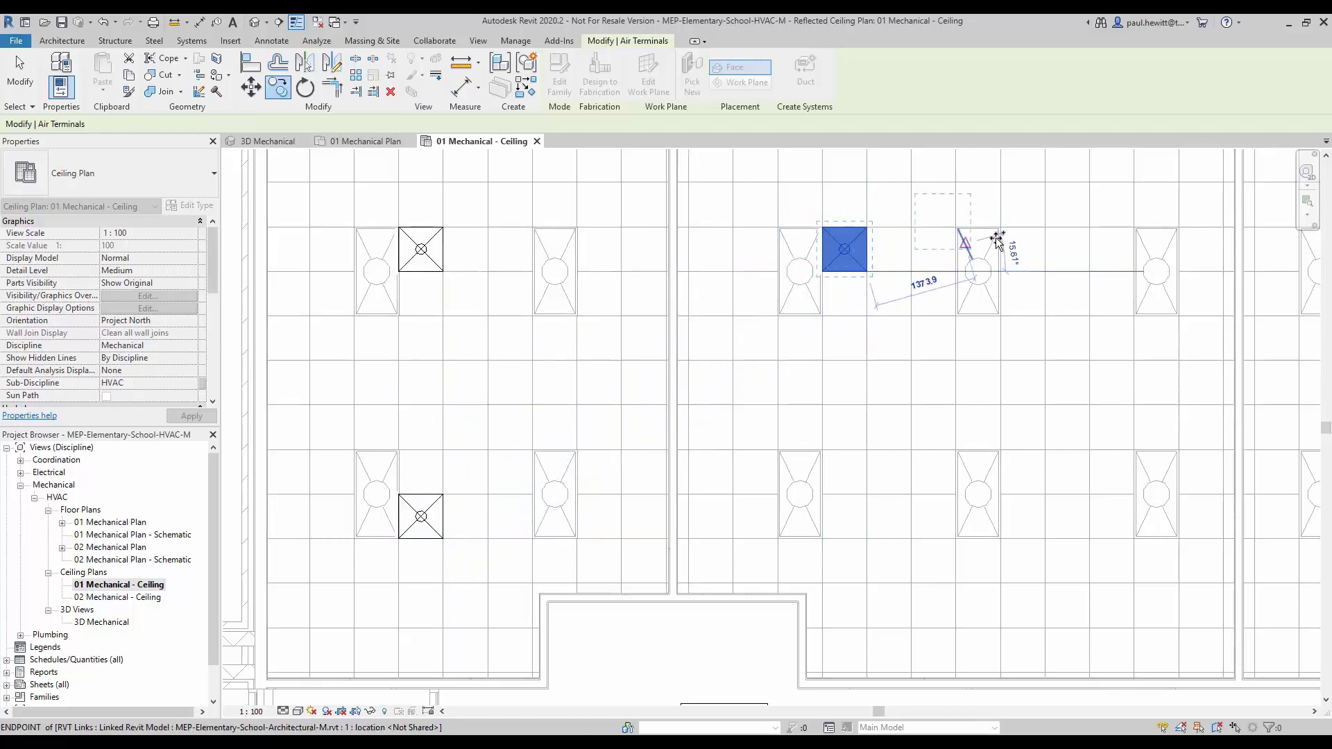
left_click(1135, 273)
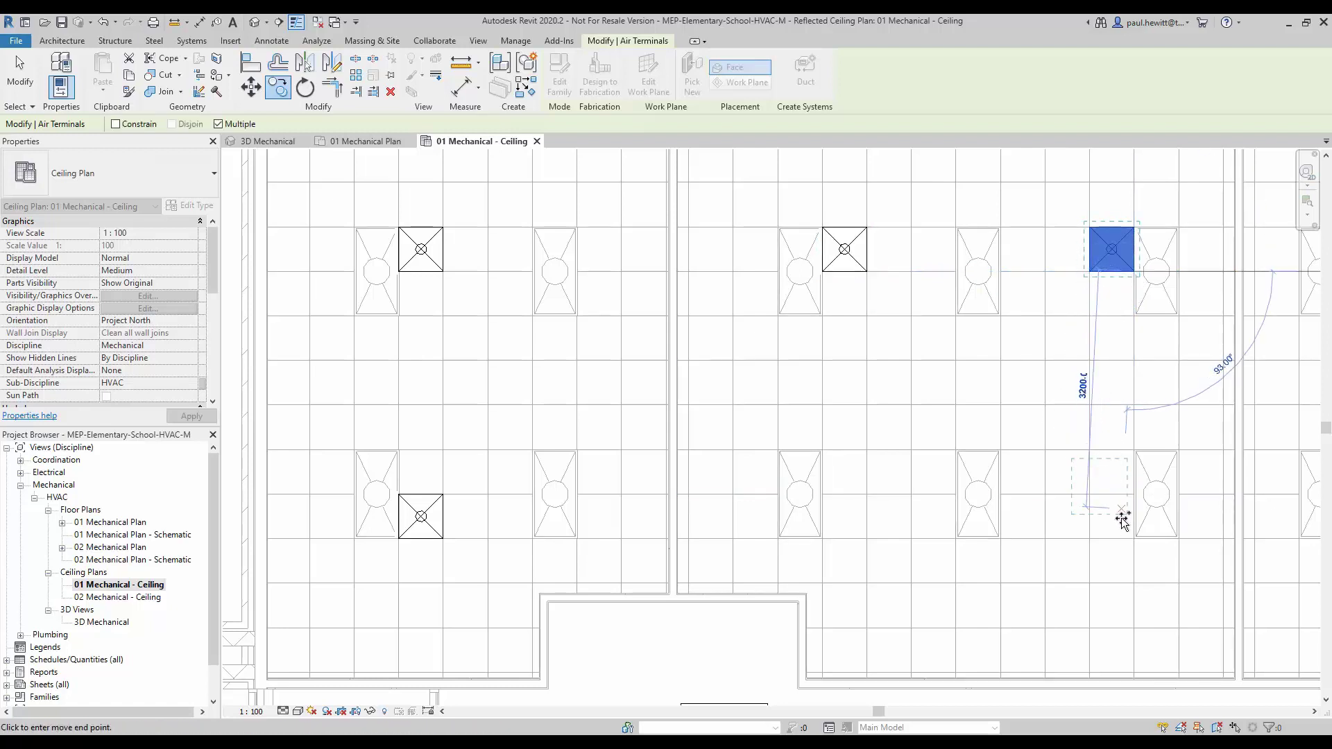
left_click(1132, 539)
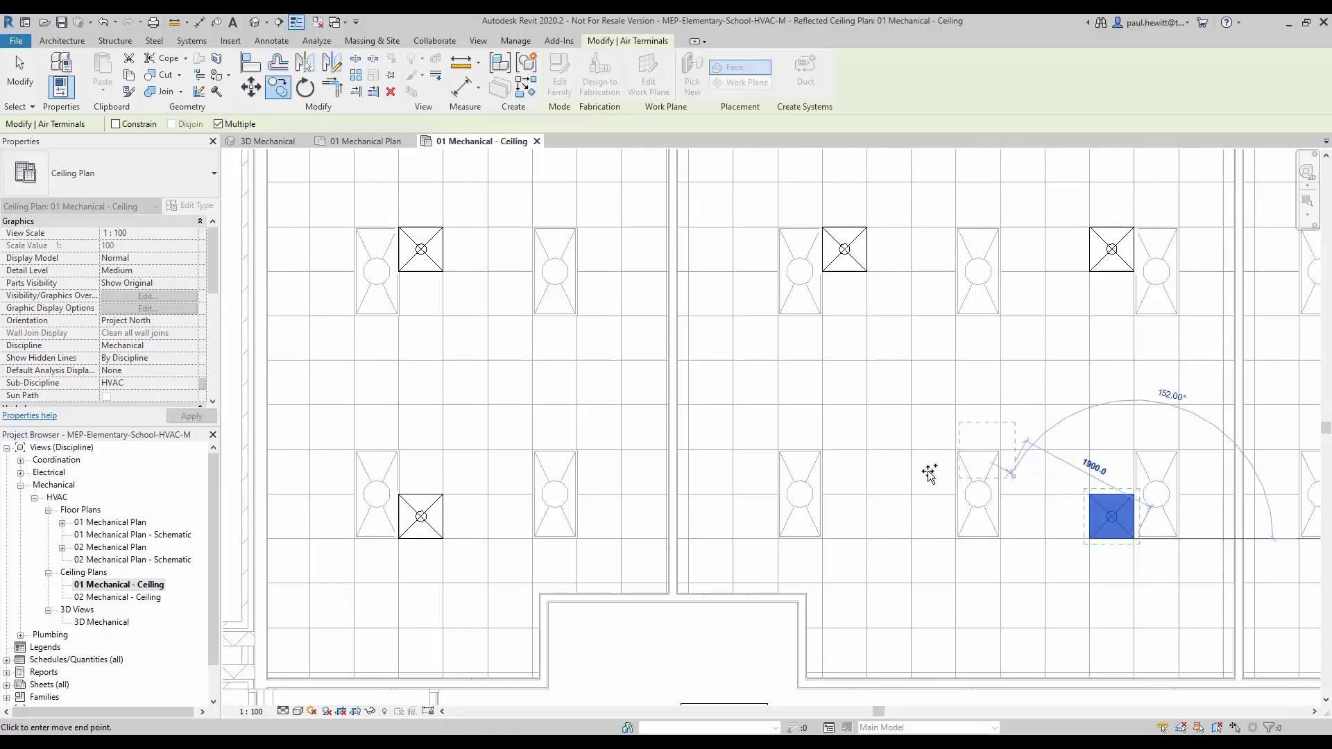
left_click(867, 538)
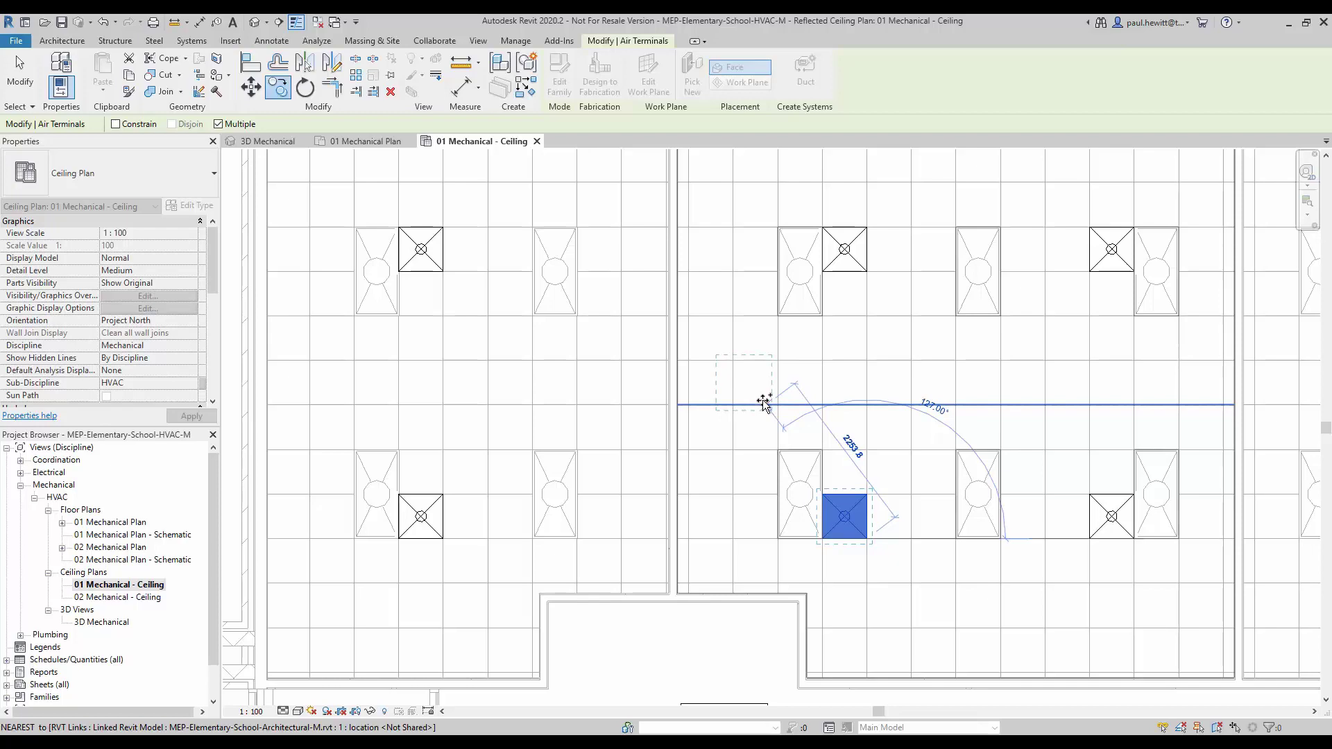
scroll(763, 400, "down", 5)
middle_click_drag(759, 429, 508, 409)
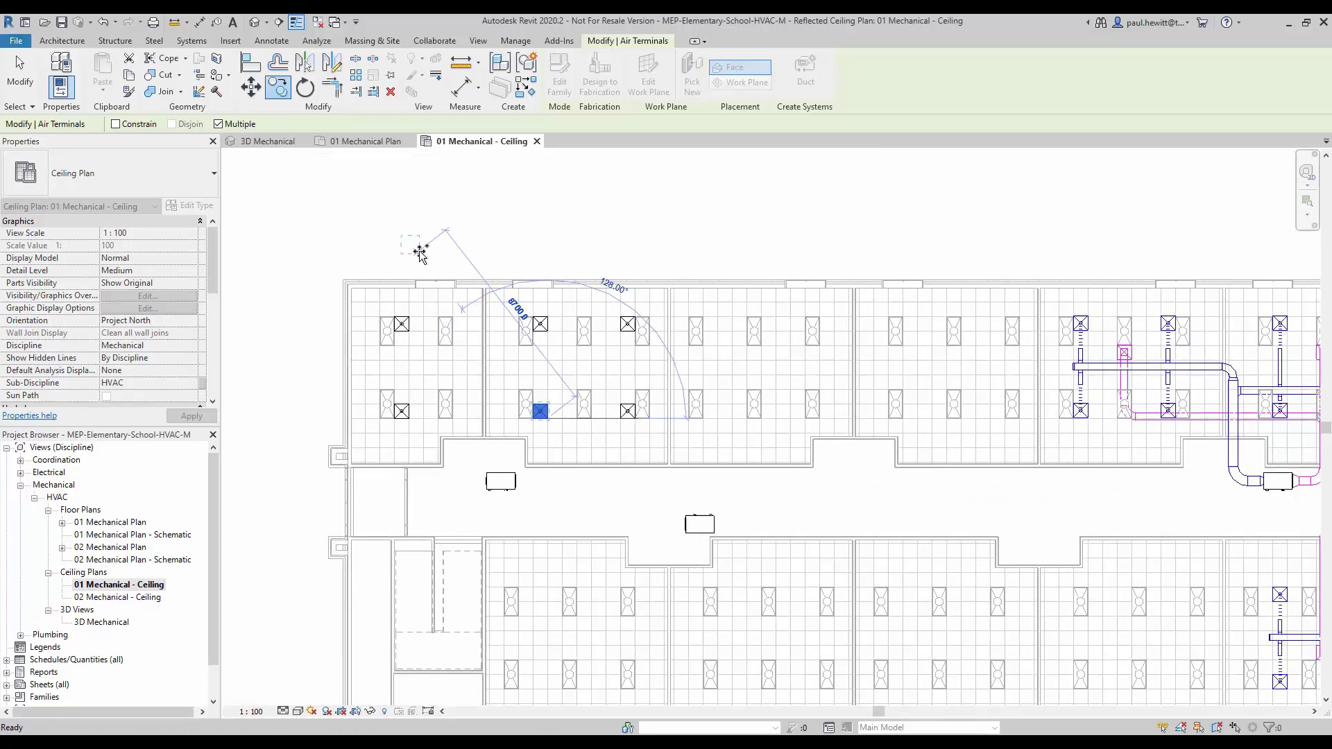
key("Escape")
key("Escape")
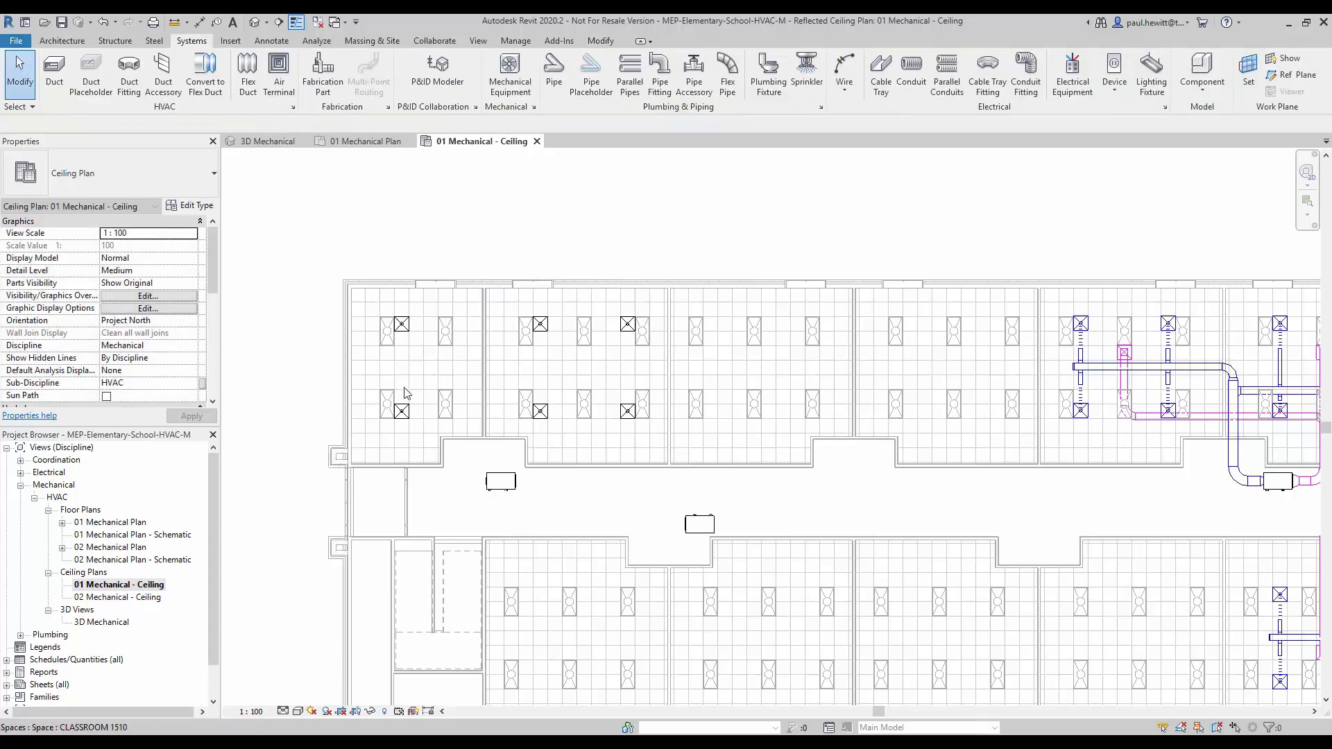